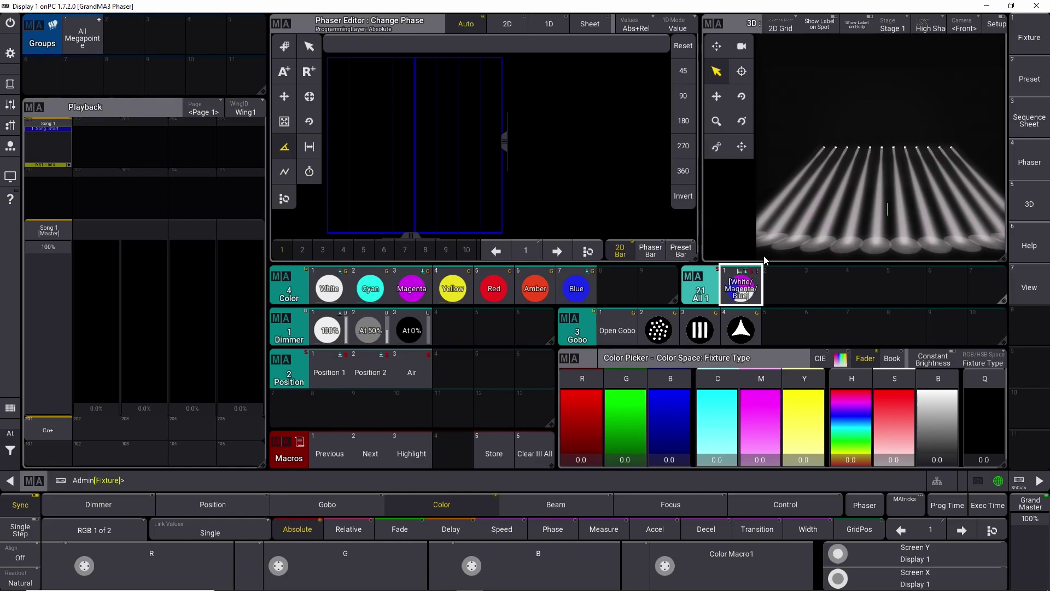
Select All Megapointe and chase magenta, blue and white as three phaser steps
{"action": "left_click", "coordinate": [89, 48]}
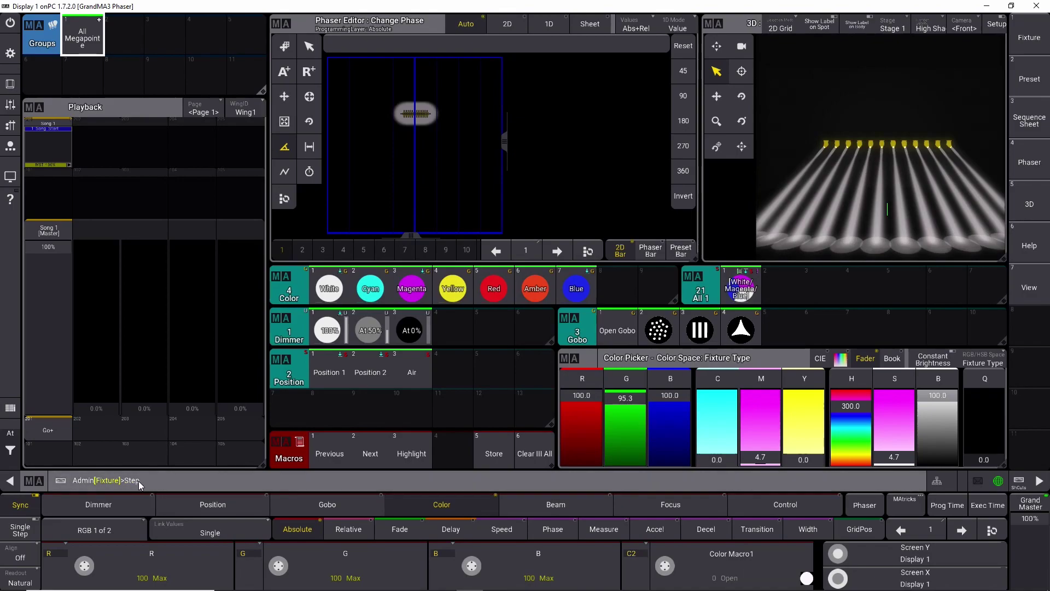
{"action": "left_click", "coordinate": [411, 300]}
{"action": "left_click", "coordinate": [580, 290]}
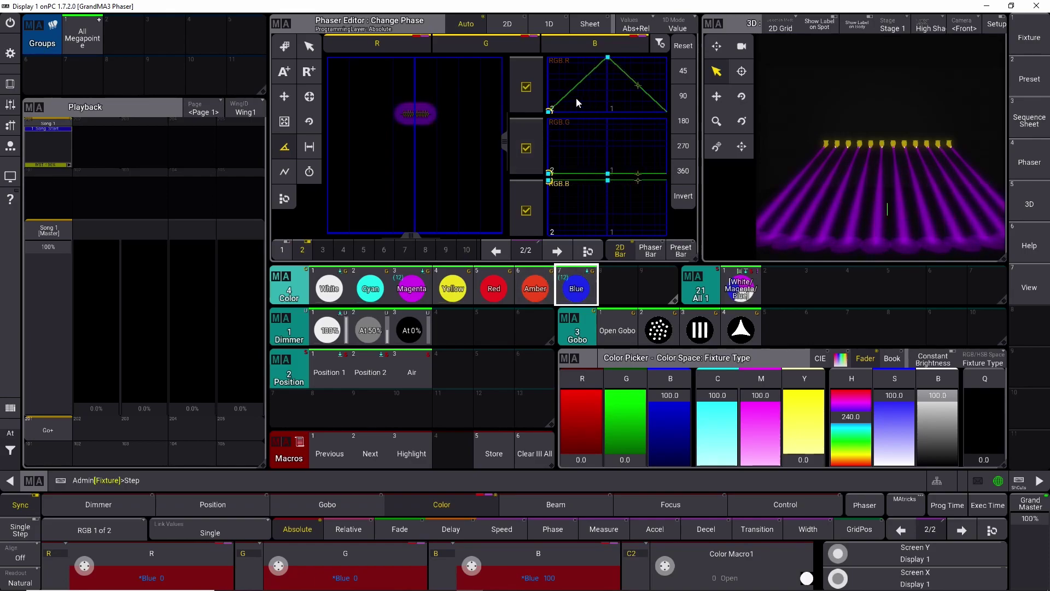
{"action": "left_click", "coordinate": [330, 292]}
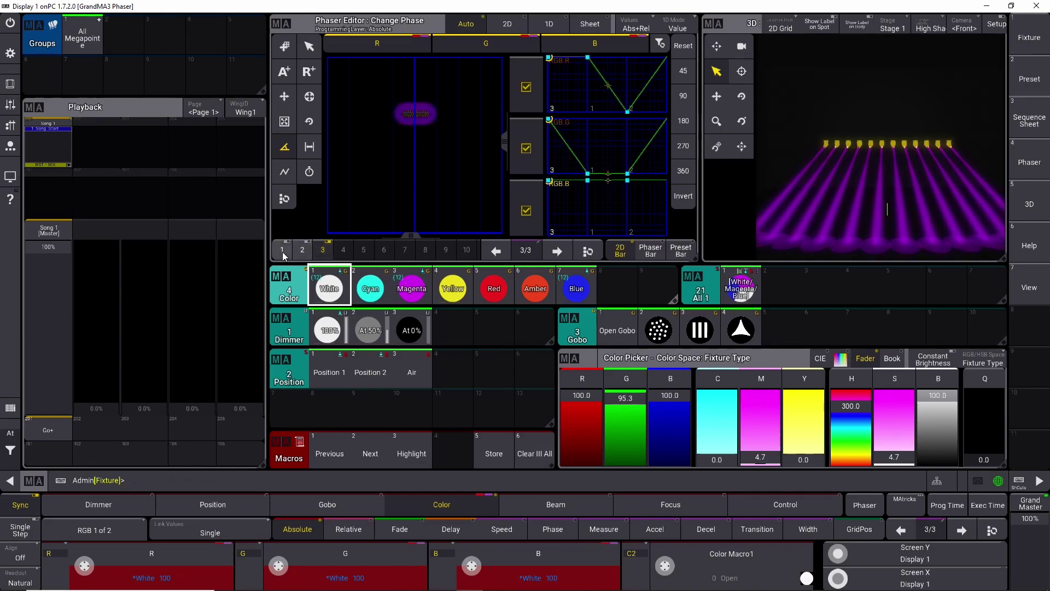
Single-step through the magenta, blue and white chase steps, then release Single Step
{"action": "left_click", "coordinate": [24, 537]}
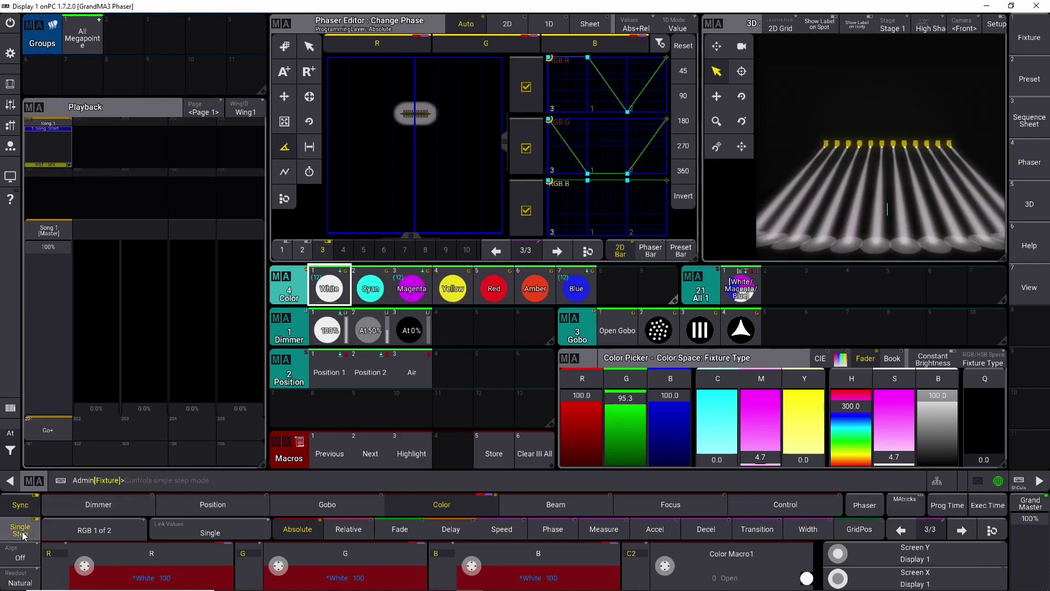
{"action": "left_click", "coordinate": [496, 250]}
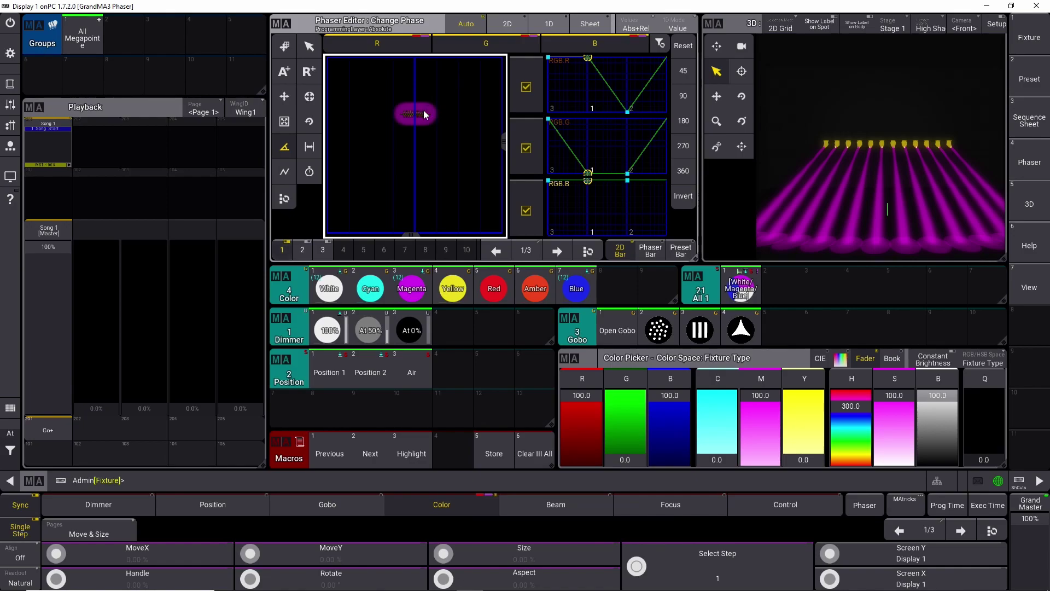
{"action": "left_click", "coordinate": [557, 251]}
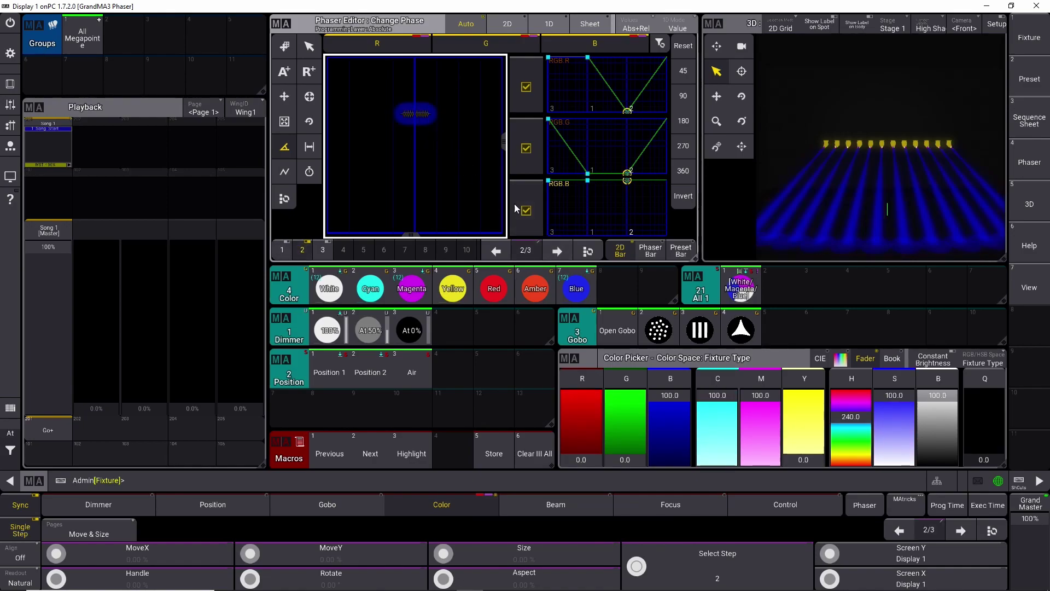
{"action": "left_click", "coordinate": [557, 251]}
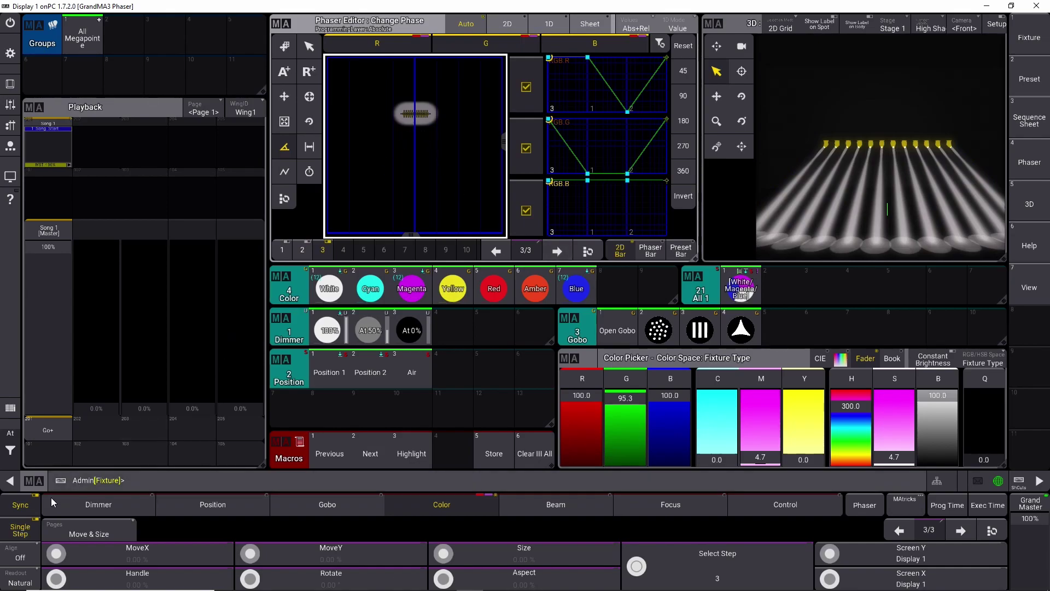
{"action": "left_click", "coordinate": [20, 530]}
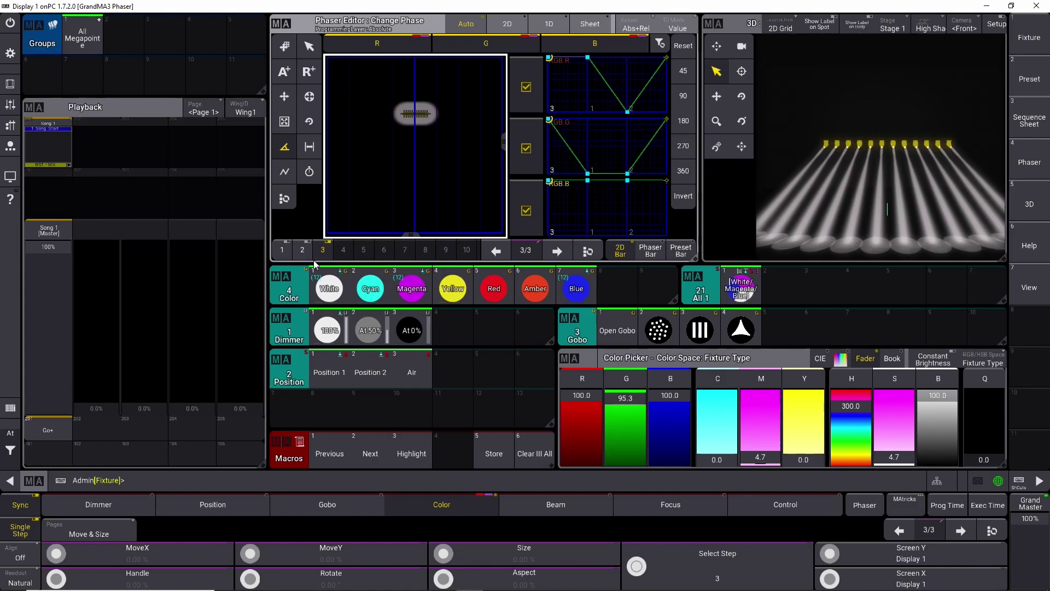
Set the colour phaser width to 5% for R, G, B and Color Macro1
{"action": "left_click", "coordinate": [451, 501]}
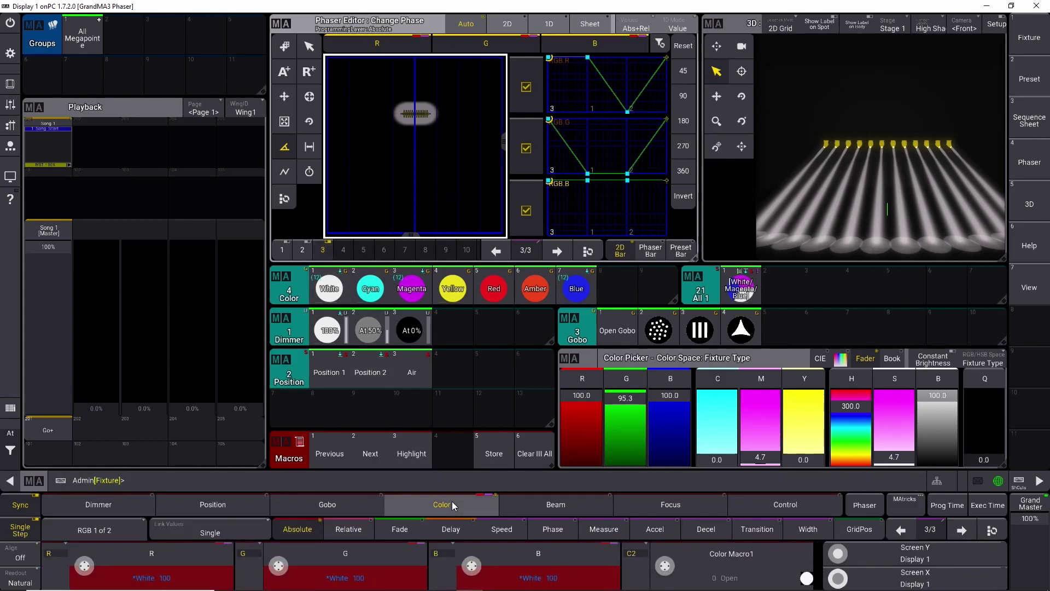
{"action": "left_click", "coordinate": [821, 529]}
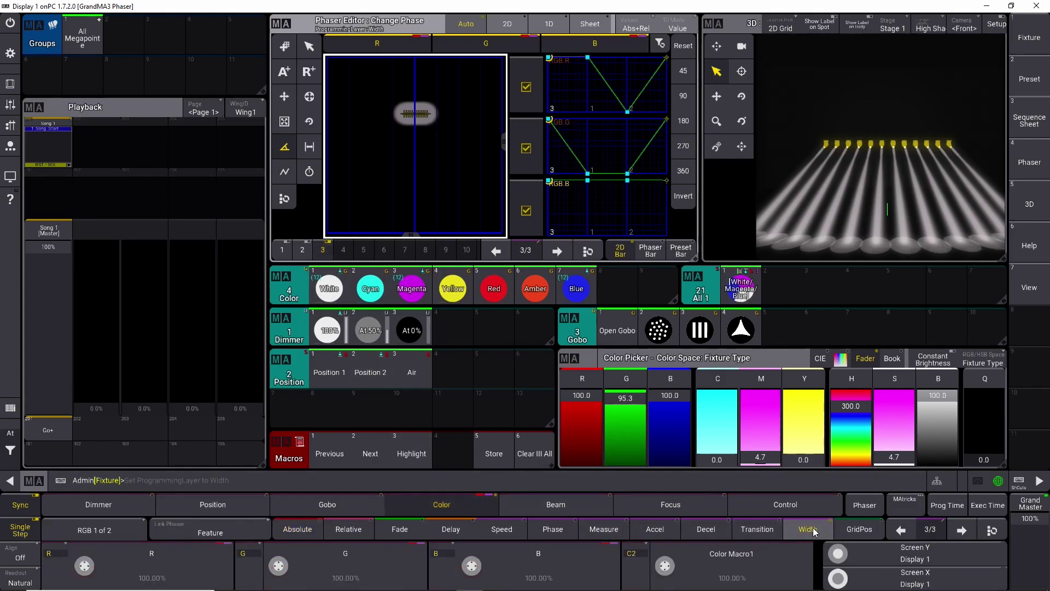
{"action": "left_click", "coordinate": [558, 583]}
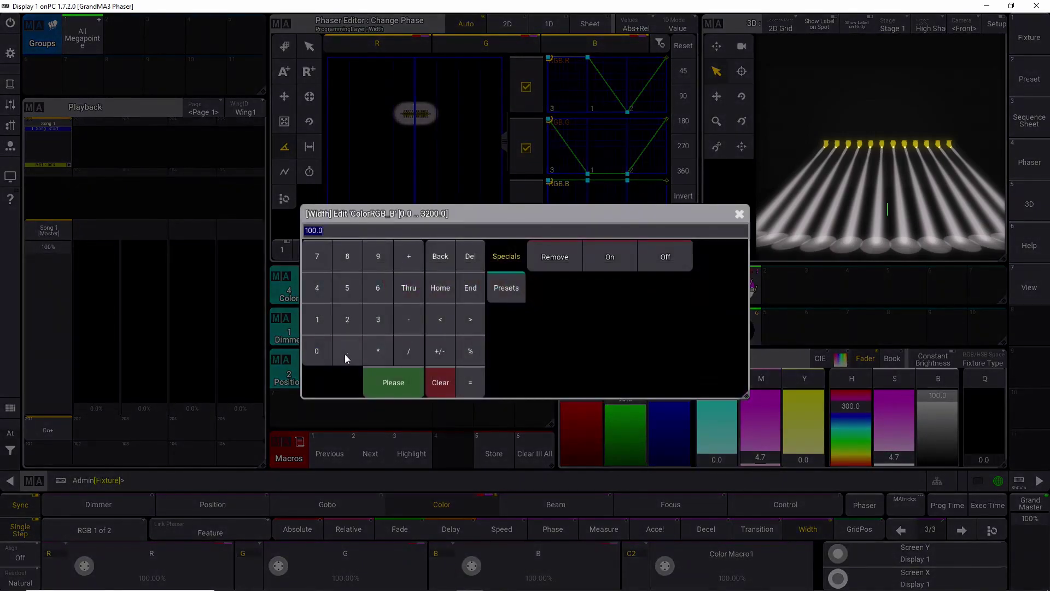
{"action": "left_click", "coordinate": [411, 385]}
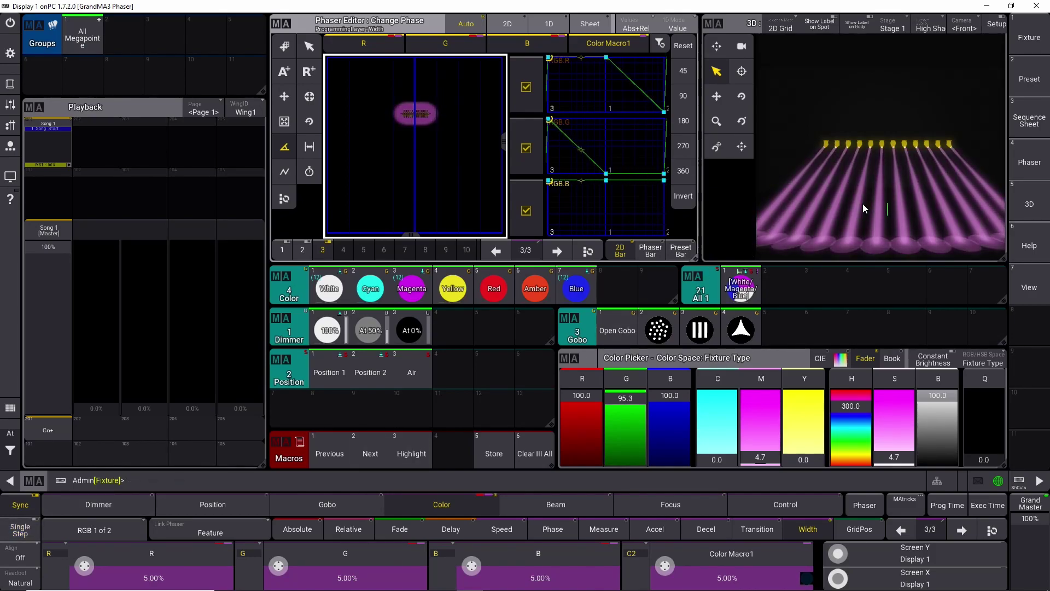
{"action": "left_click", "coordinate": [908, 500]}
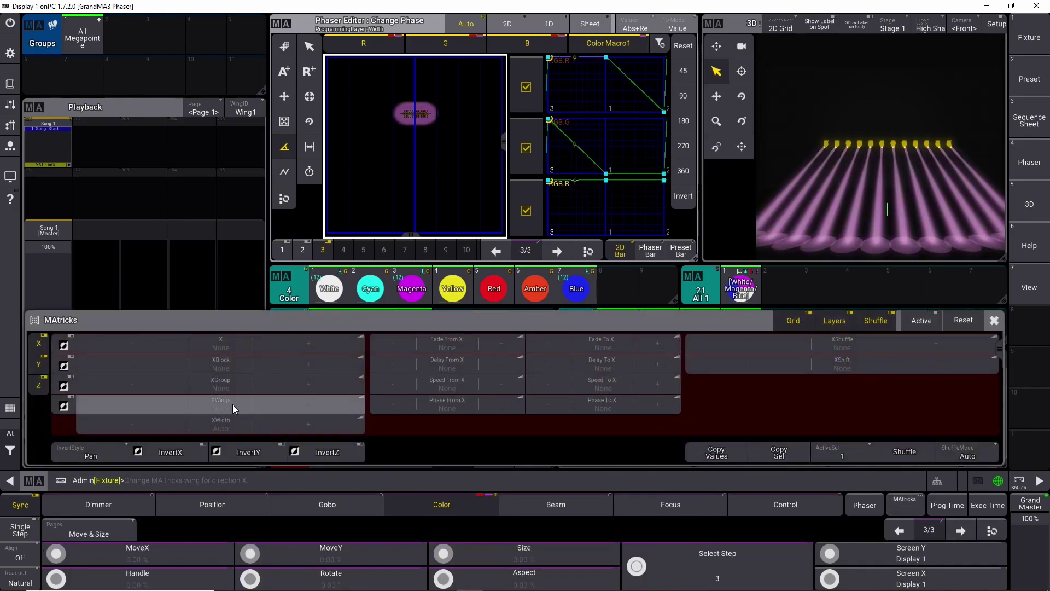
Set MAtricks XWings to 2 and spread the chase phase evenly over 360°
{"action": "left_click", "coordinate": [308, 405]}
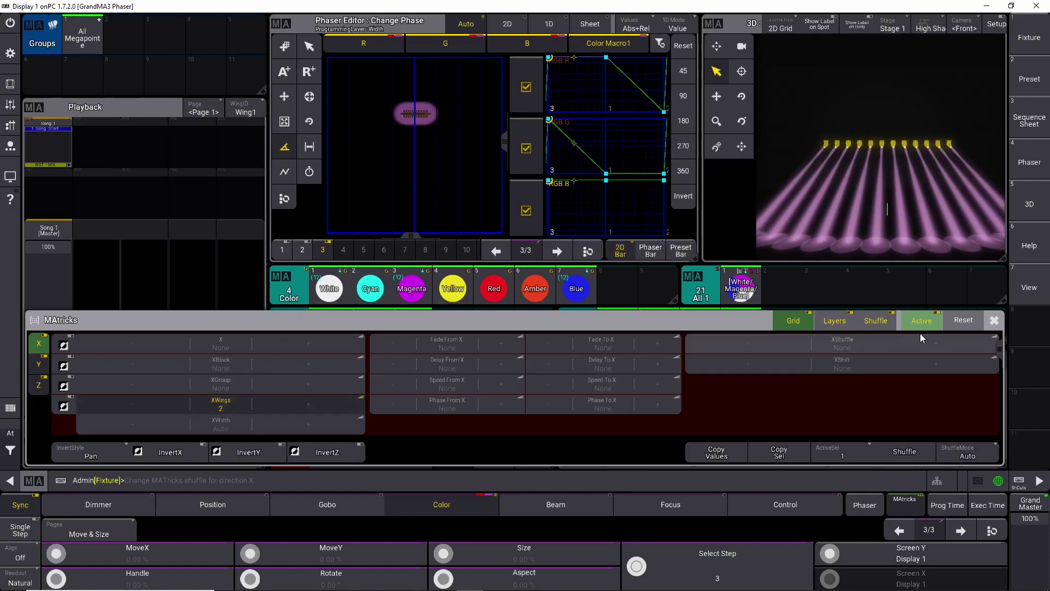
{"action": "left_click", "coordinate": [993, 321]}
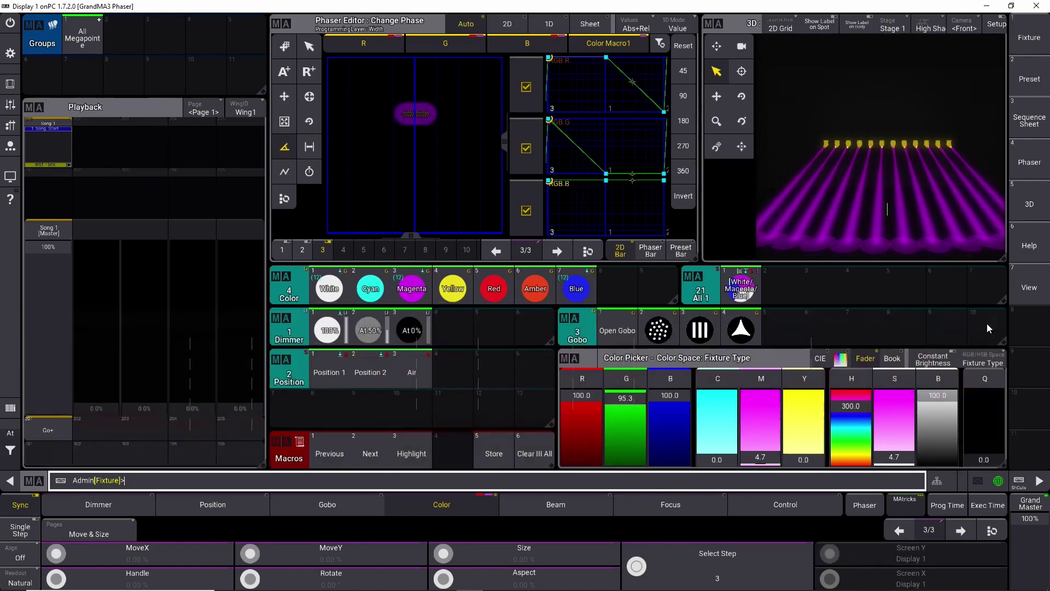
{"action": "left_click", "coordinate": [684, 171]}
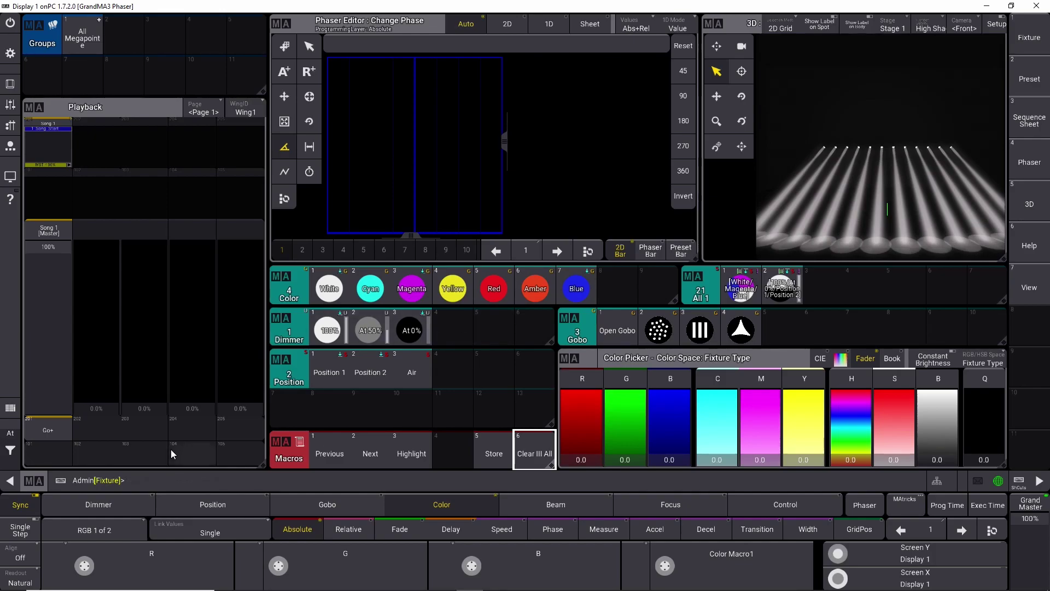
Import the 'step' macro file into empty macro slot 4 as macro Step
{"action": "left_click", "coordinate": [149, 477]}
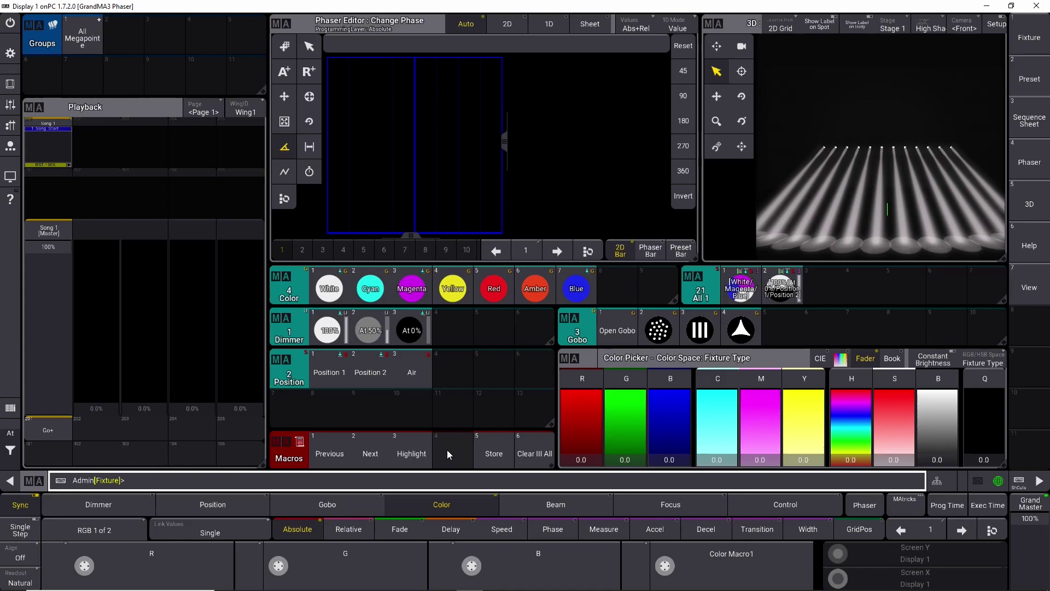
{"action": "left_click_drag", "start_coordinate": [454, 459], "coordinate": [424, 458]}
{"action": "left_click", "coordinate": [354, 458]}
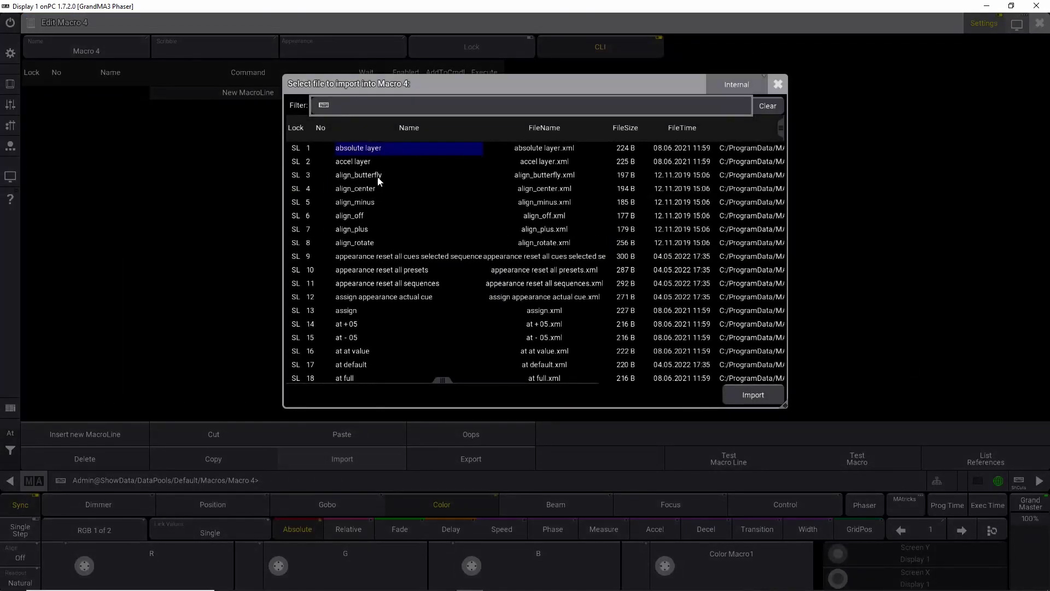
{"action": "left_click", "coordinate": [354, 110]}
{"action": "type", "text": "step"}
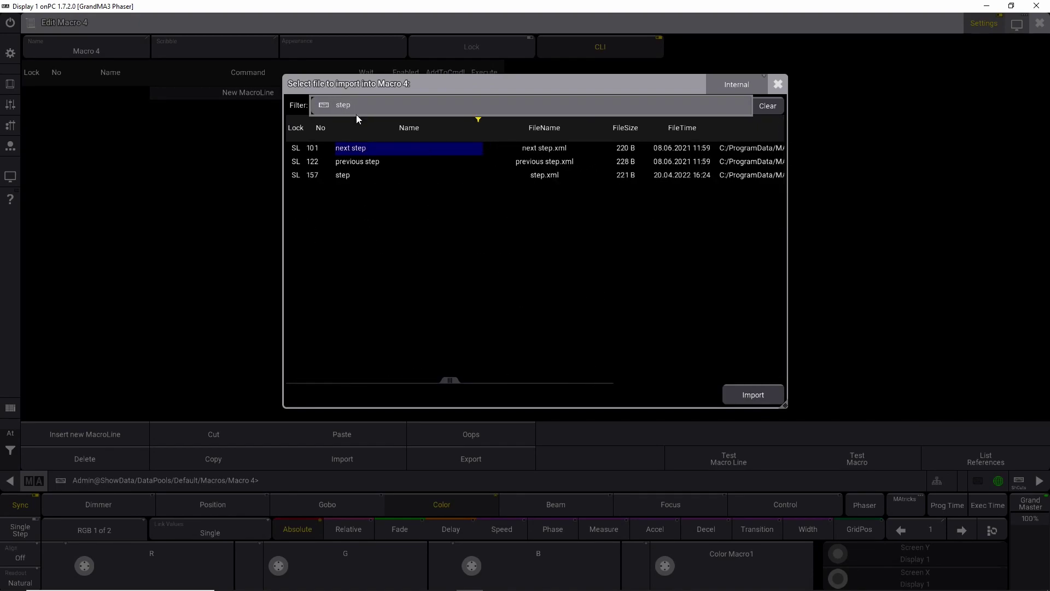
{"action": "left_click", "coordinate": [363, 175]}
{"action": "left_click", "coordinate": [753, 397]}
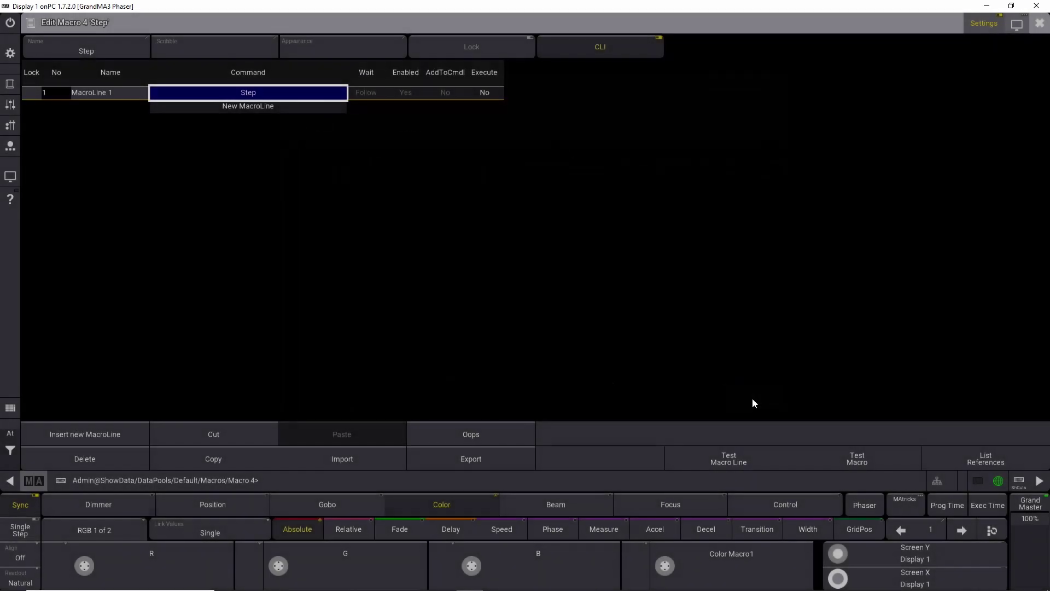
{"action": "left_click", "coordinate": [1040, 24]}
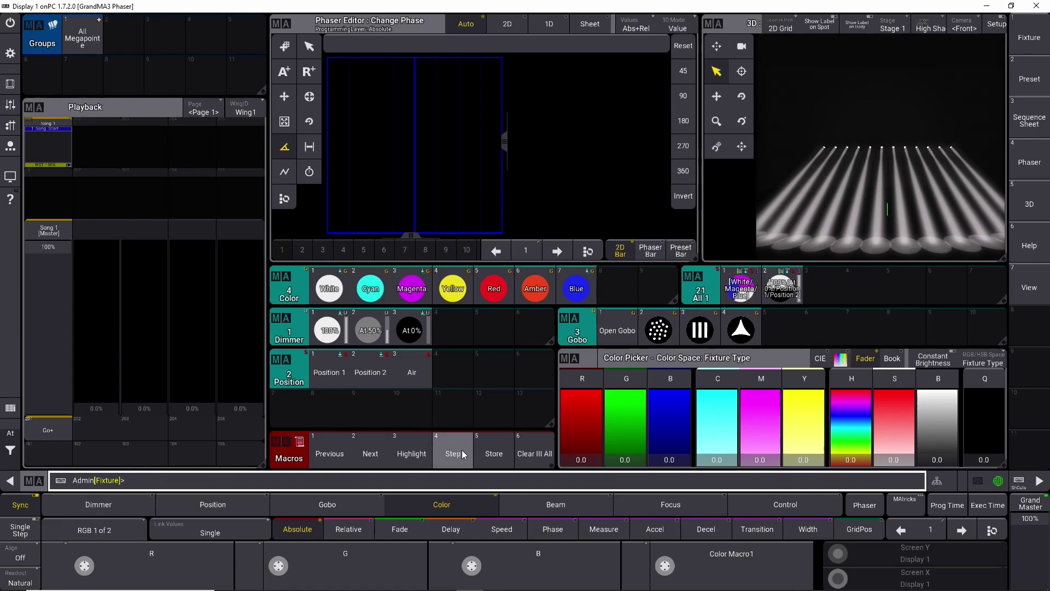
Rebuild the magenta, blue, white chase on All Megapointe using the Step macro
{"action": "left_click", "coordinate": [87, 41]}
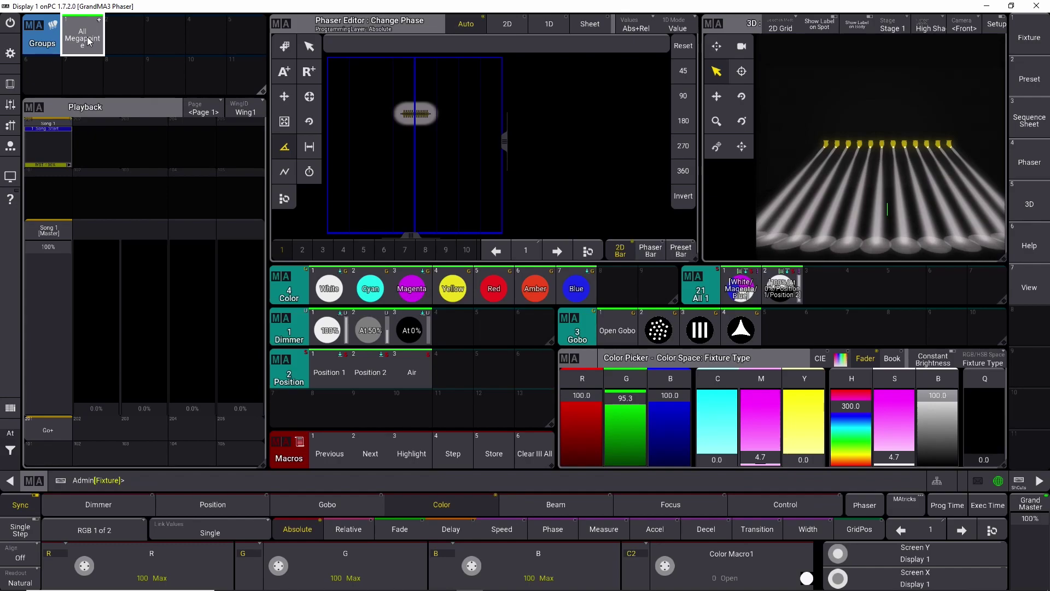
{"action": "left_click", "coordinate": [453, 451]}
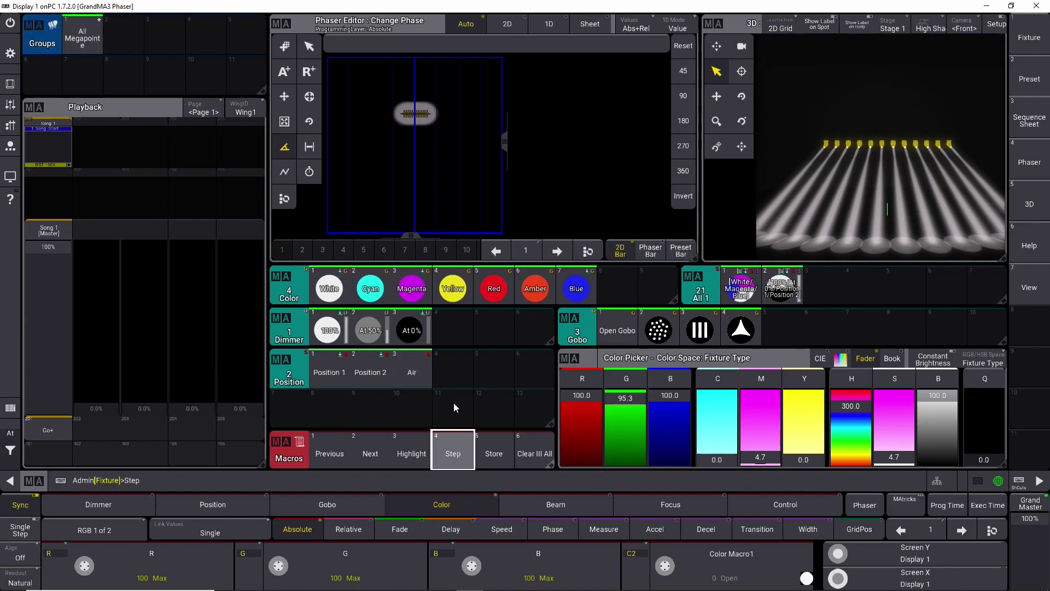
{"action": "left_click", "coordinate": [414, 293]}
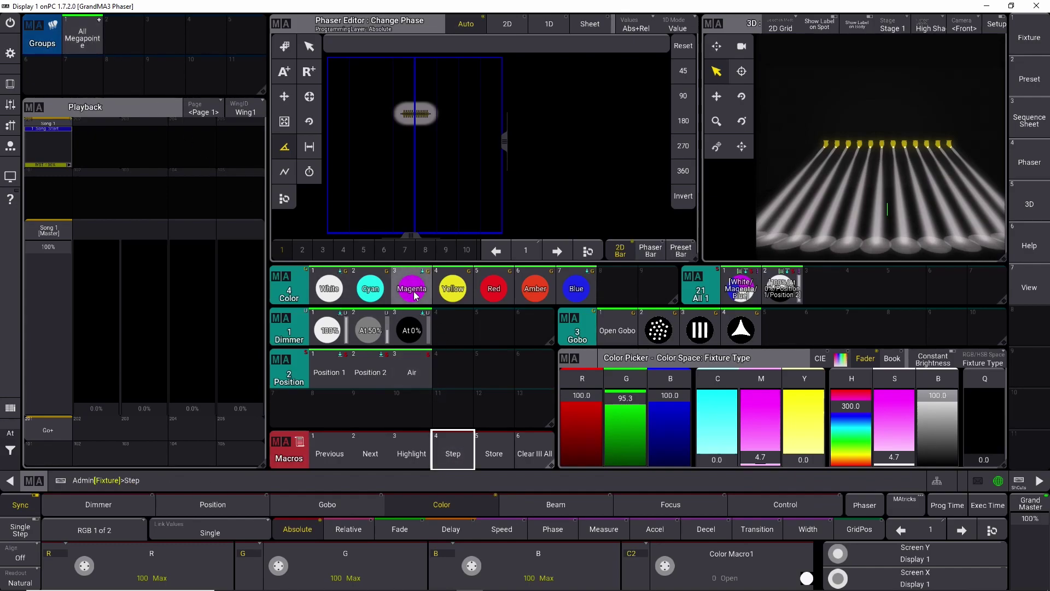
{"action": "left_click", "coordinate": [456, 454]}
{"action": "left_click", "coordinate": [576, 288]}
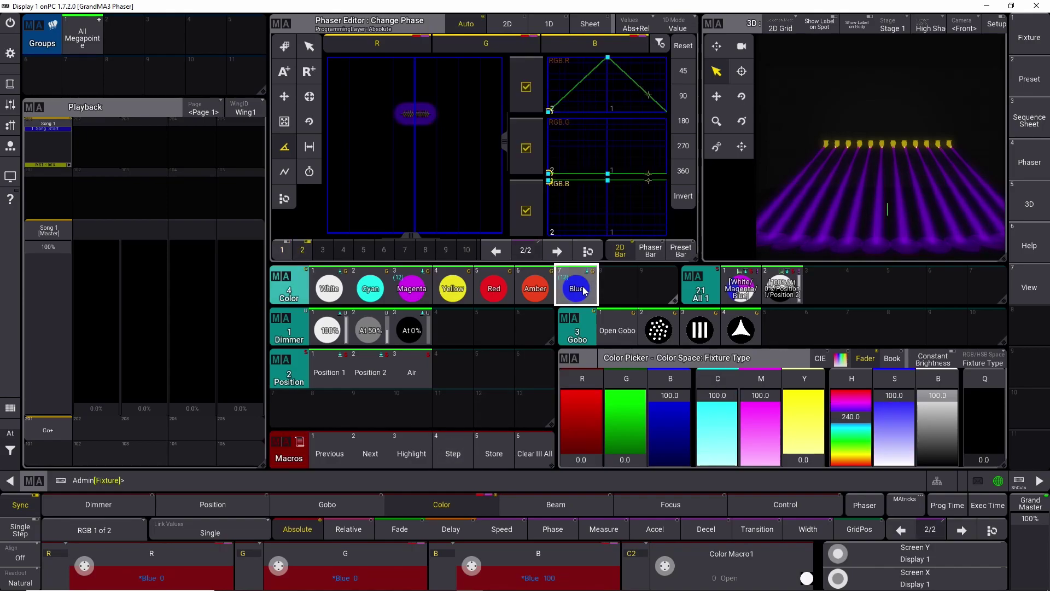
{"action": "left_click", "coordinate": [456, 455]}
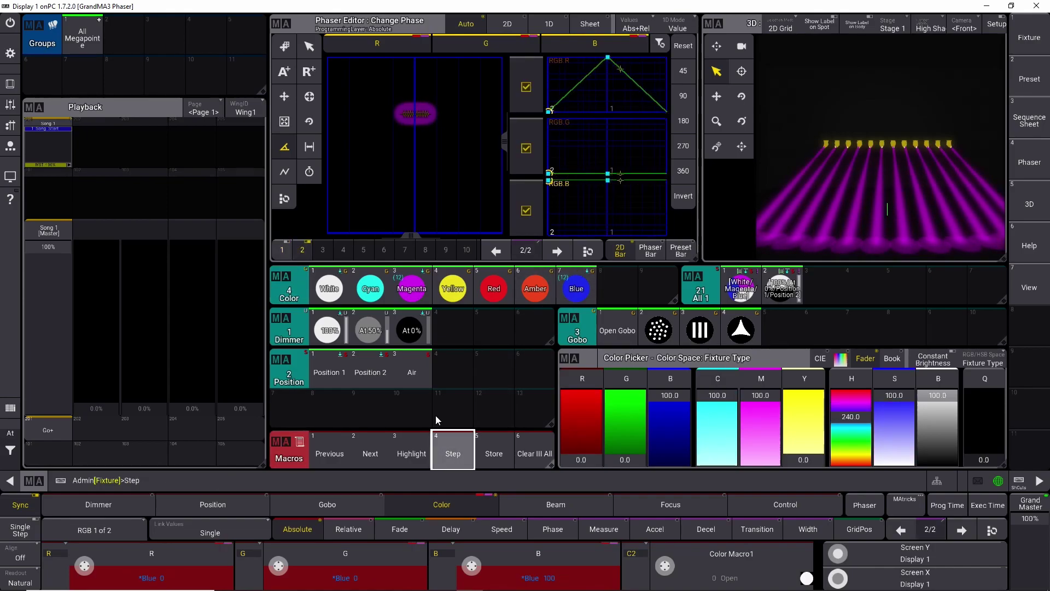
{"action": "left_click", "coordinate": [330, 290]}
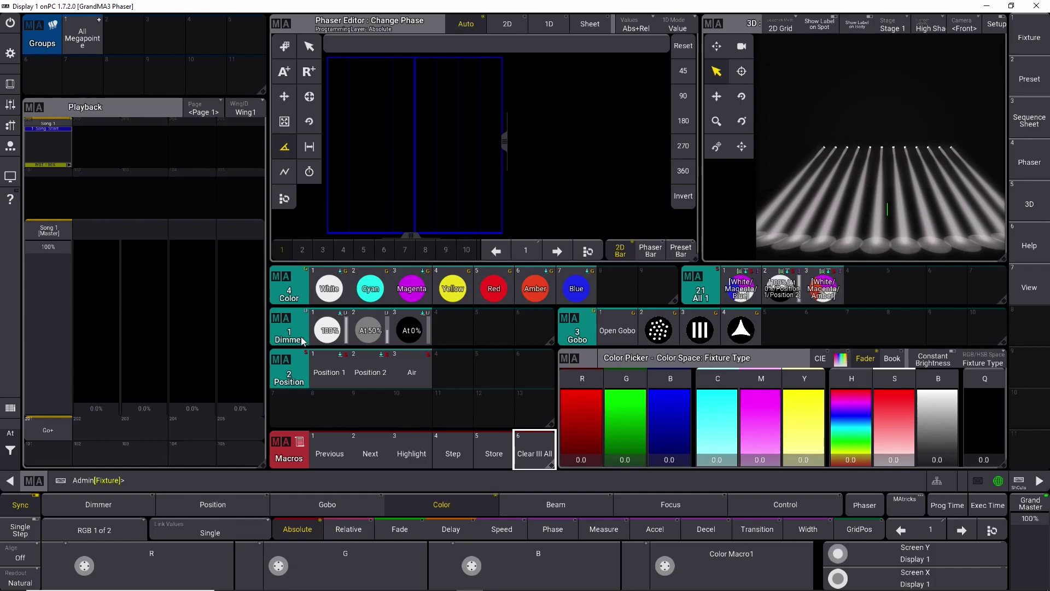
Chase magenta, blue and red on All Megapointe, adding Position 1 and Position 2 movement
{"action": "left_click", "coordinate": [82, 37]}
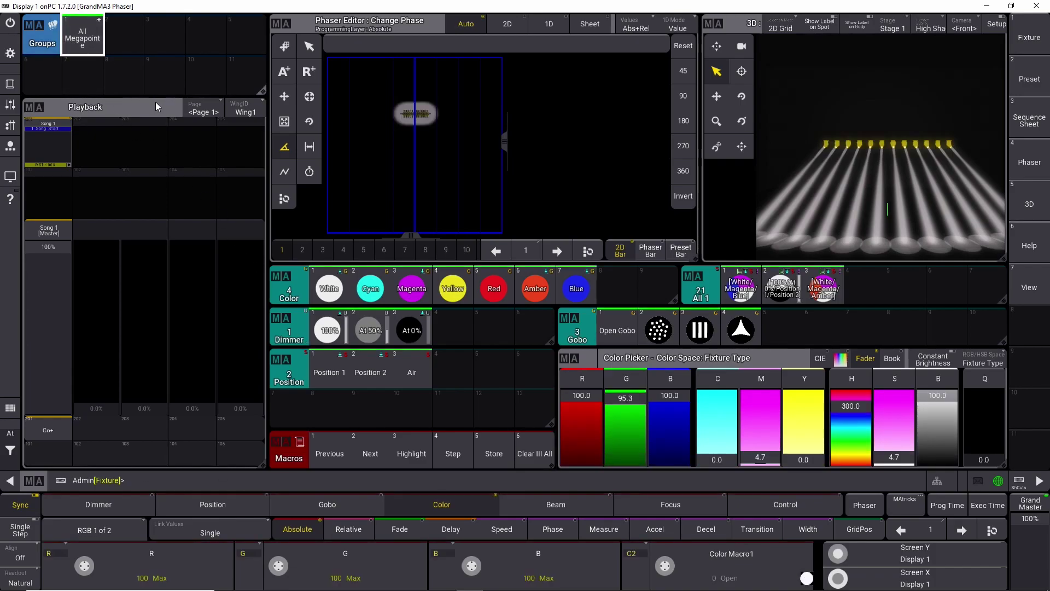
{"action": "type", "text": "Step"}
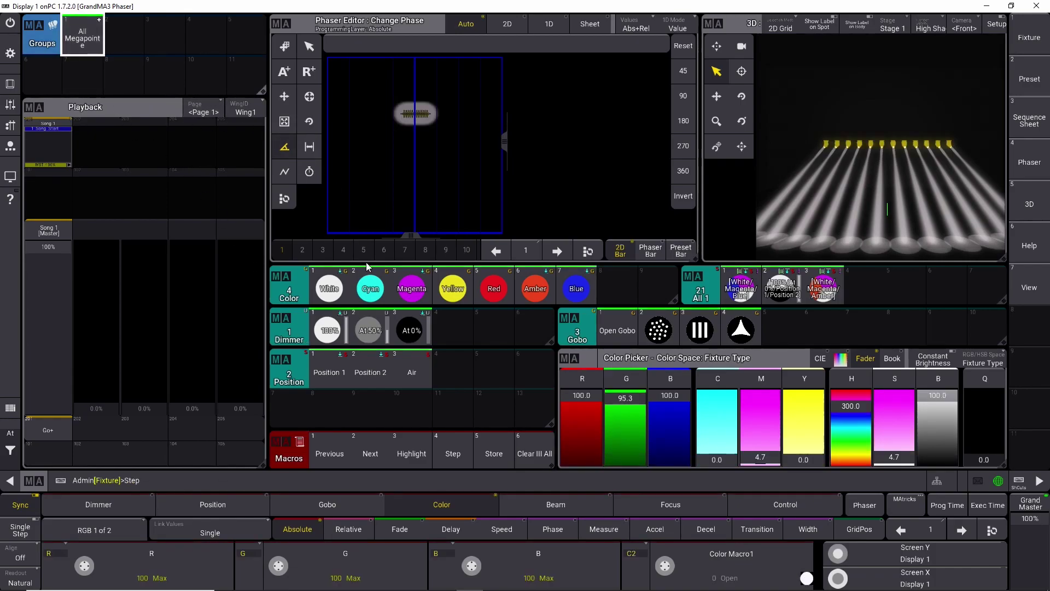
{"action": "left_click", "coordinate": [414, 293]}
{"action": "left_click", "coordinate": [576, 288]}
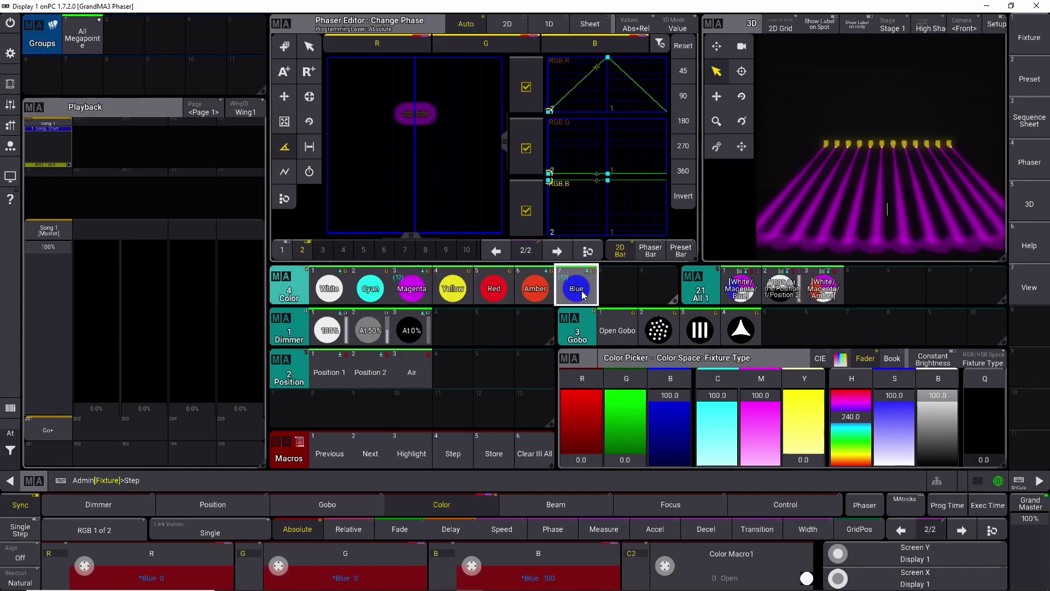
{"action": "left_click", "coordinate": [504, 294]}
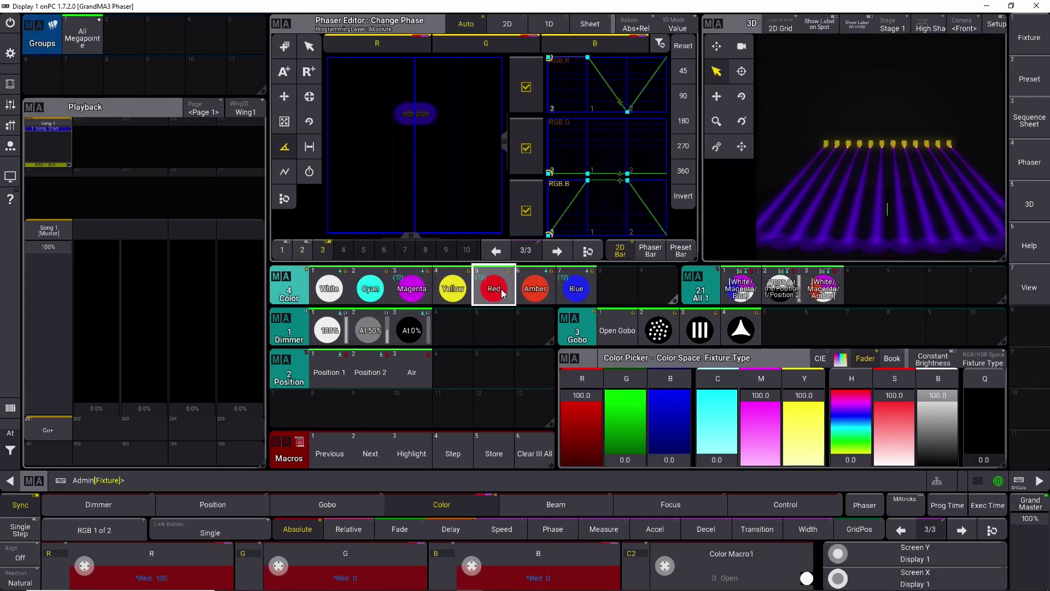
{"action": "left_click", "coordinate": [327, 371]}
{"action": "left_click", "coordinate": [371, 373]}
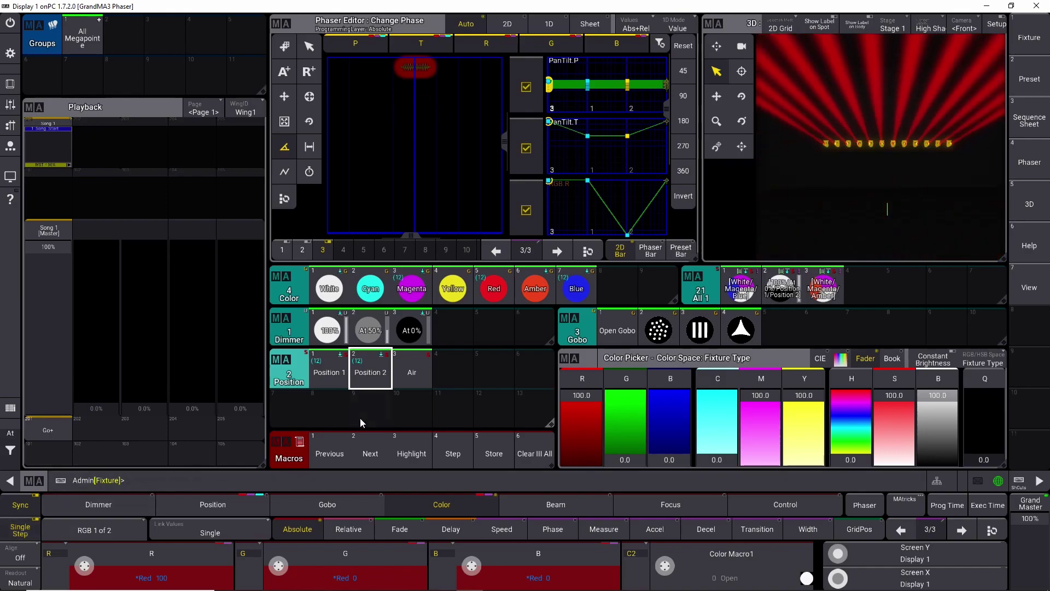
Step back to step 1 and forward to red step 3, then show its pan/tilt values
{"action": "left_click", "coordinate": [497, 251]}
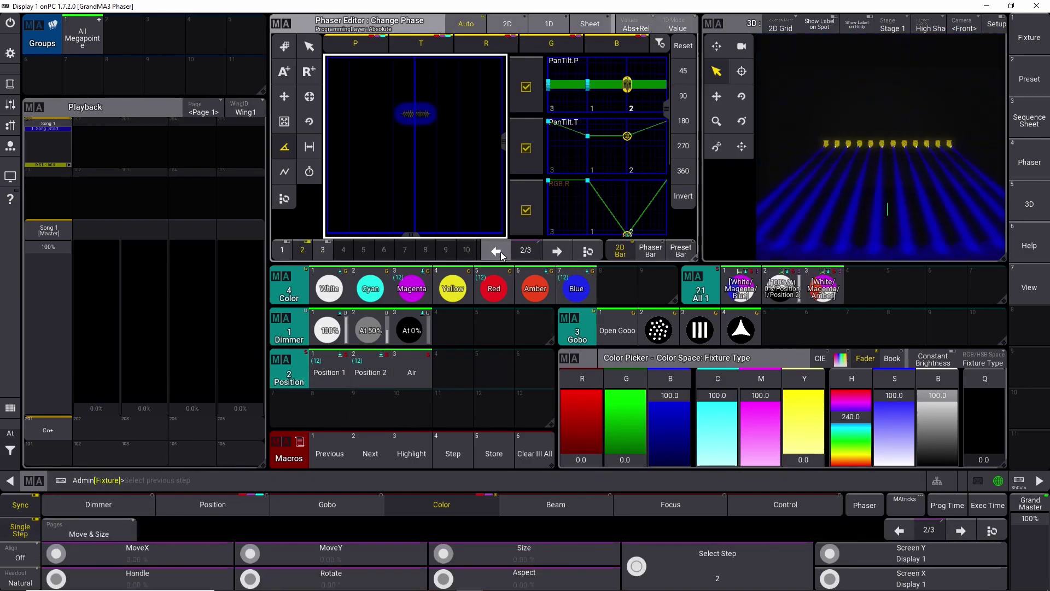
{"action": "left_click", "coordinate": [495, 251]}
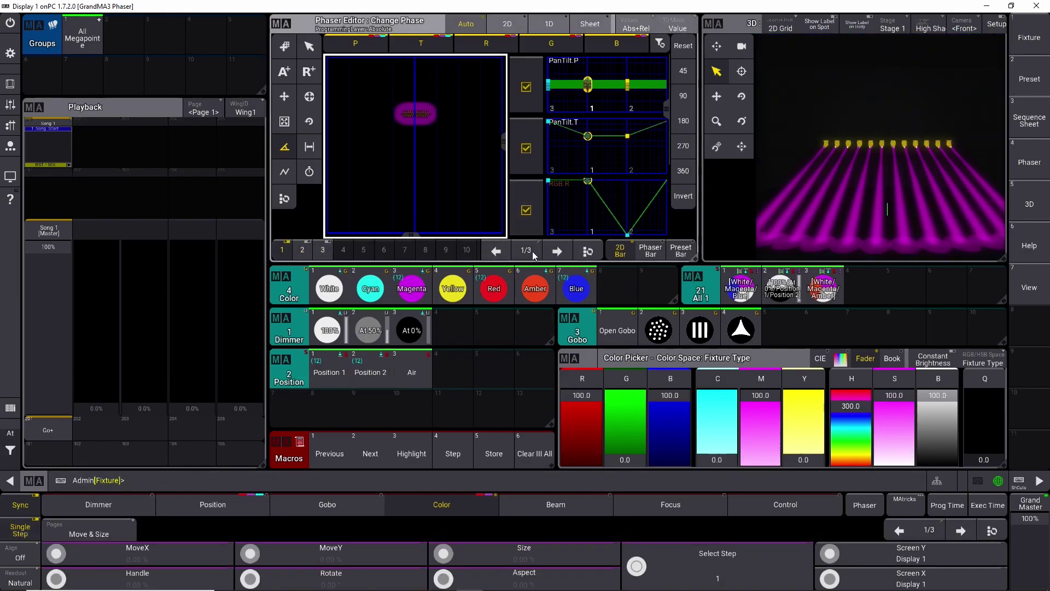
{"action": "left_click", "coordinate": [553, 251]}
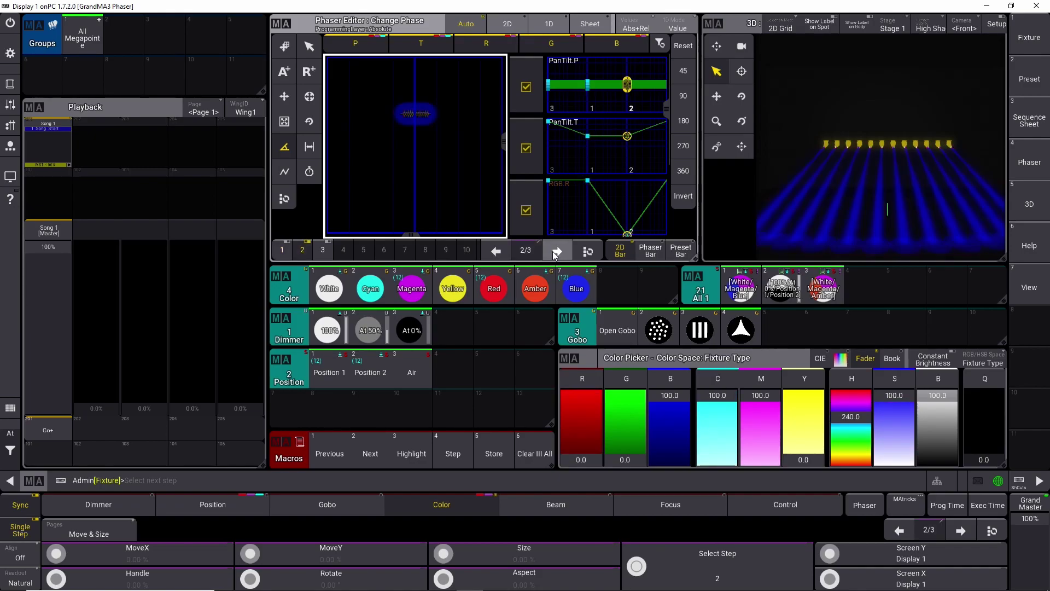
{"action": "left_click", "coordinate": [552, 251]}
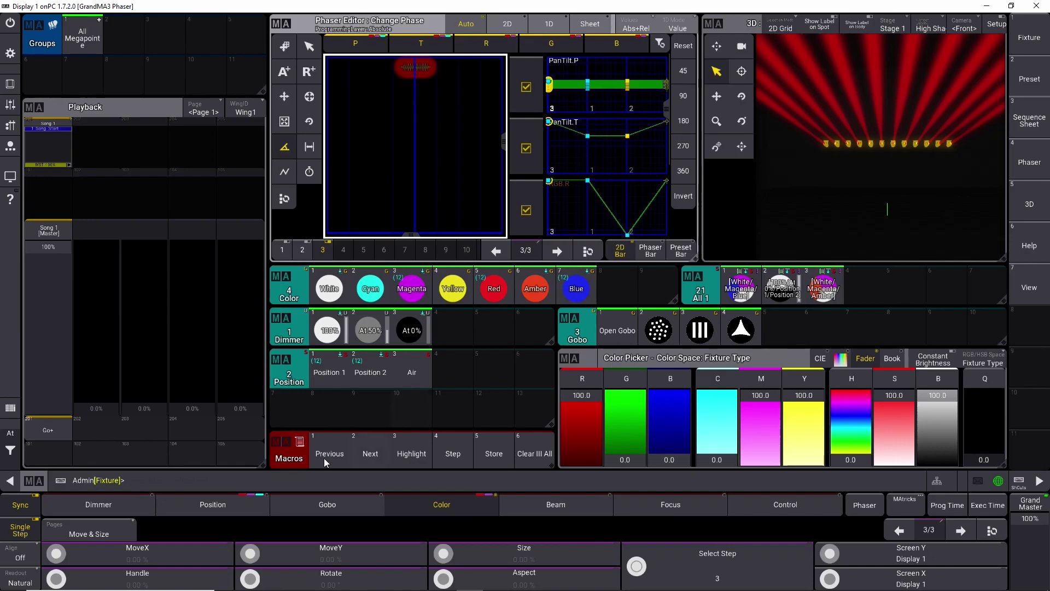
{"action": "left_click", "coordinate": [248, 505]}
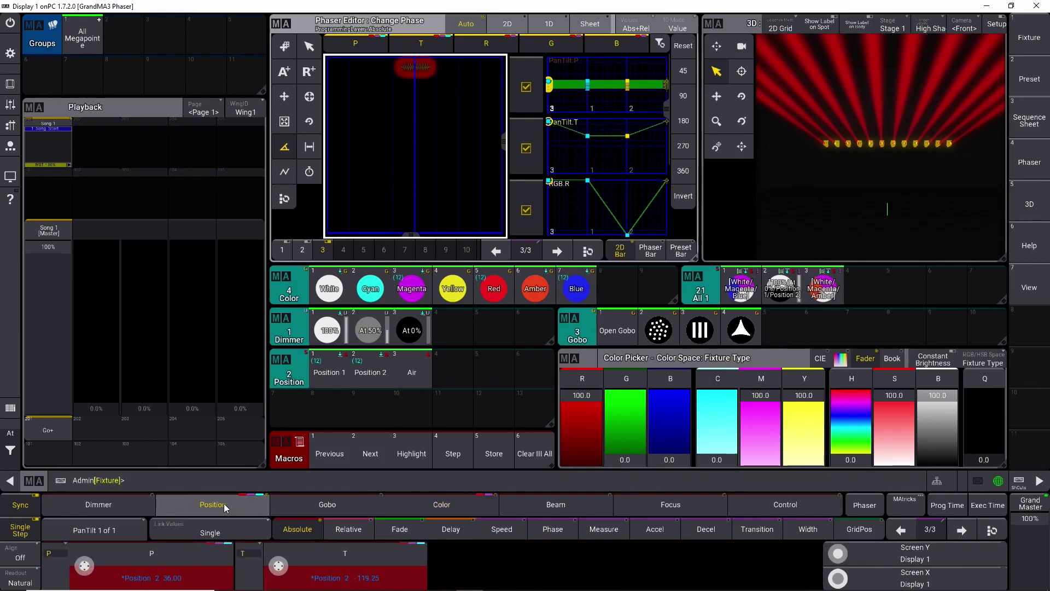
Turn off the Position pan/tilt values in the phaser with Off
{"action": "key", "text": "o"}
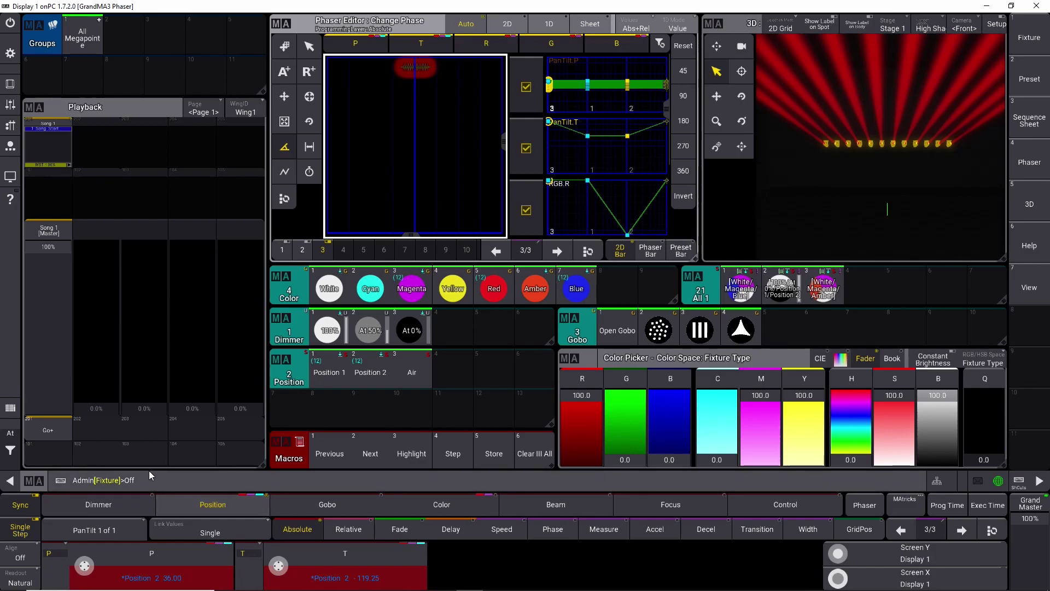
{"action": "left_click", "coordinate": [211, 505]}
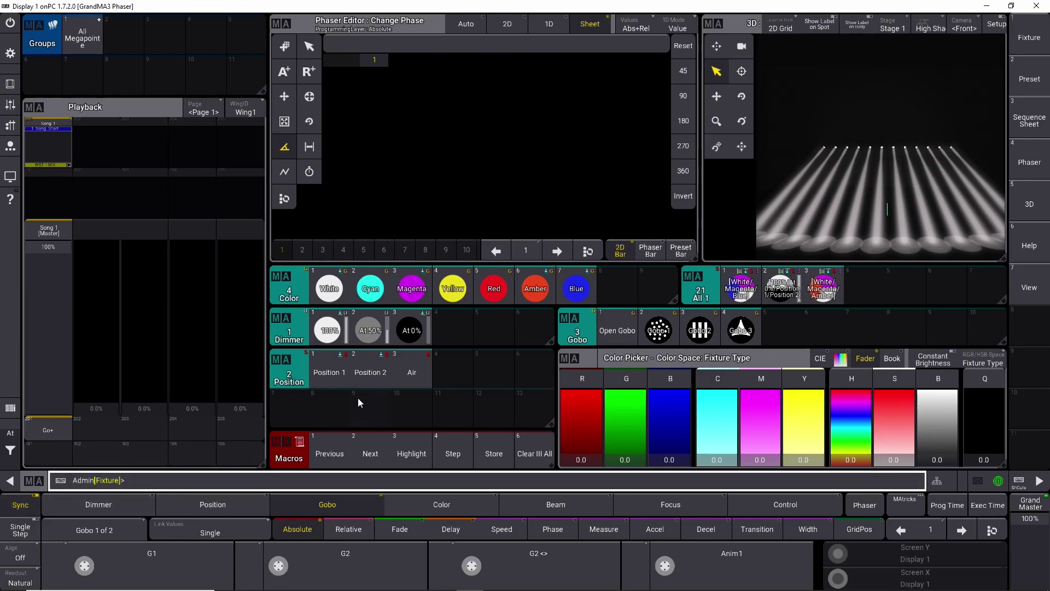
Create a two-step Position 1 to Position 2 phaser on All Megapointe
{"action": "left_click", "coordinate": [93, 37]}
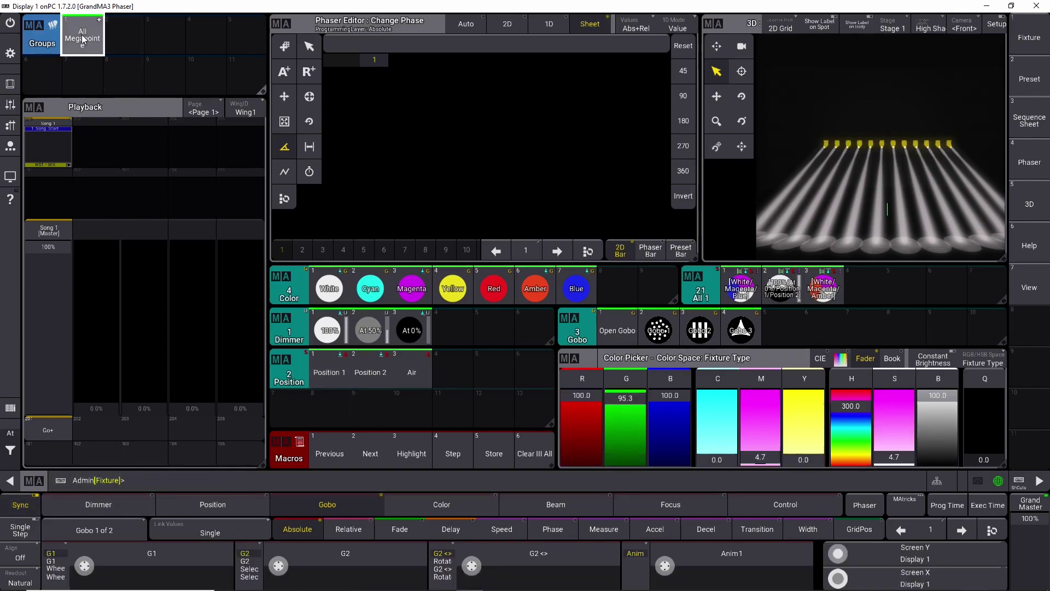
{"action": "left_click", "coordinate": [331, 365]}
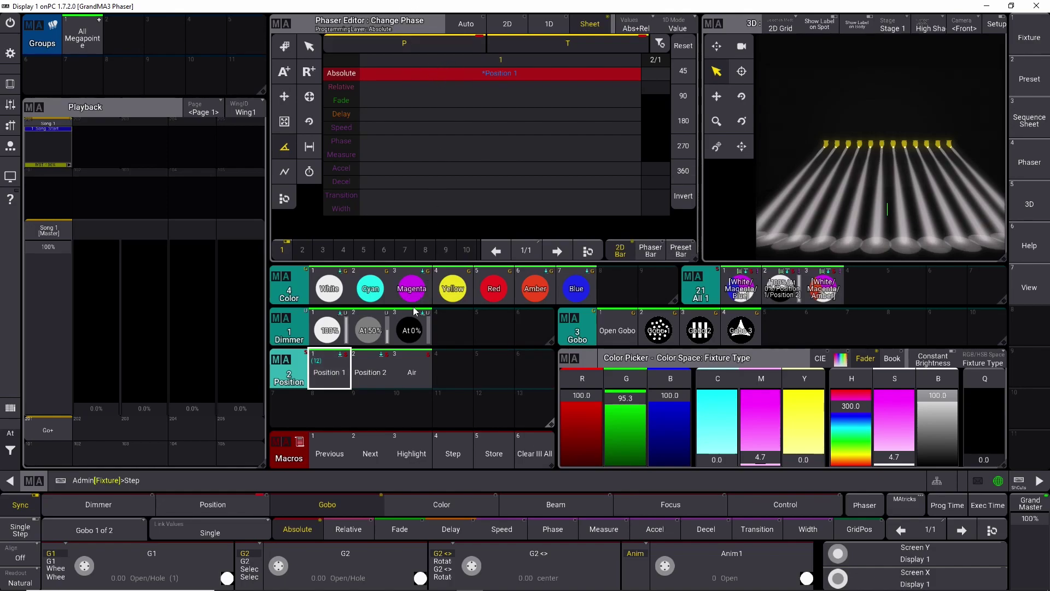
{"action": "left_click", "coordinate": [371, 371]}
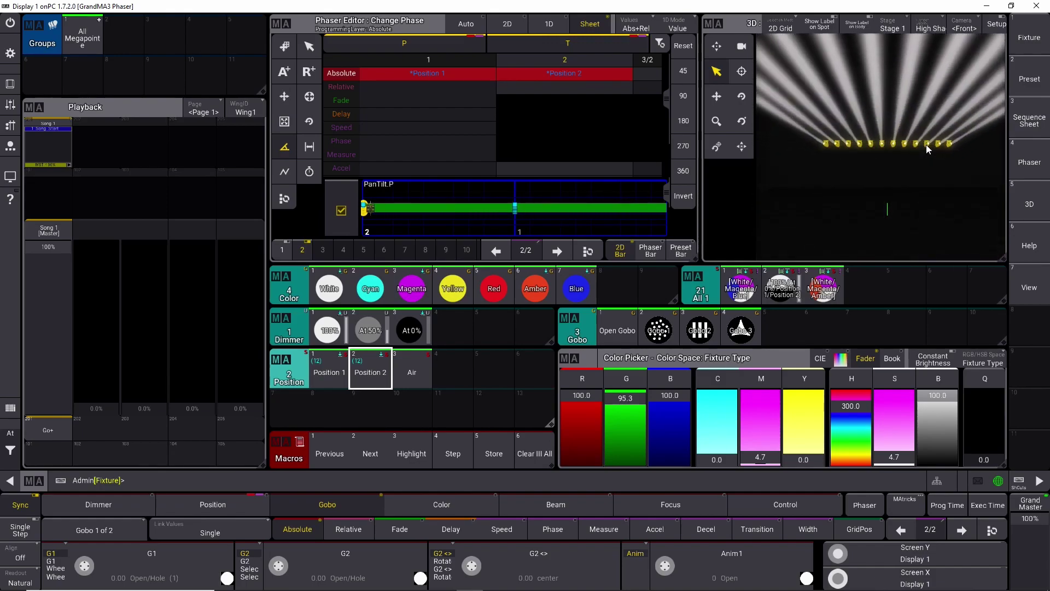
Give step 1 an open gobo and step 2 Gobo 1, with dimmer at 100%
{"action": "left_click", "coordinate": [25, 530]}
{"action": "left_click", "coordinate": [509, 249]}
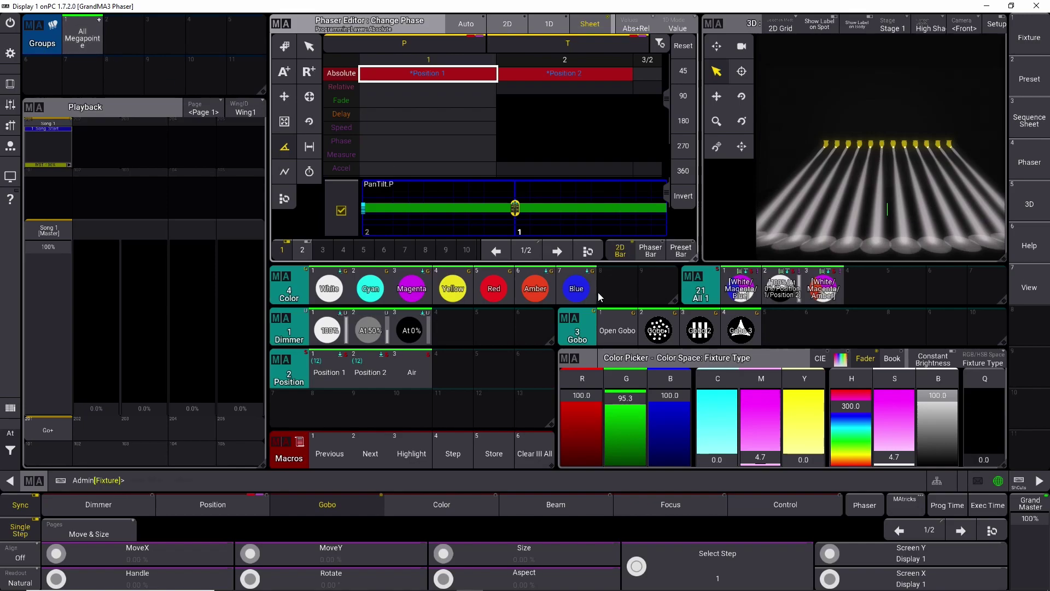
{"action": "left_click", "coordinate": [617, 328]}
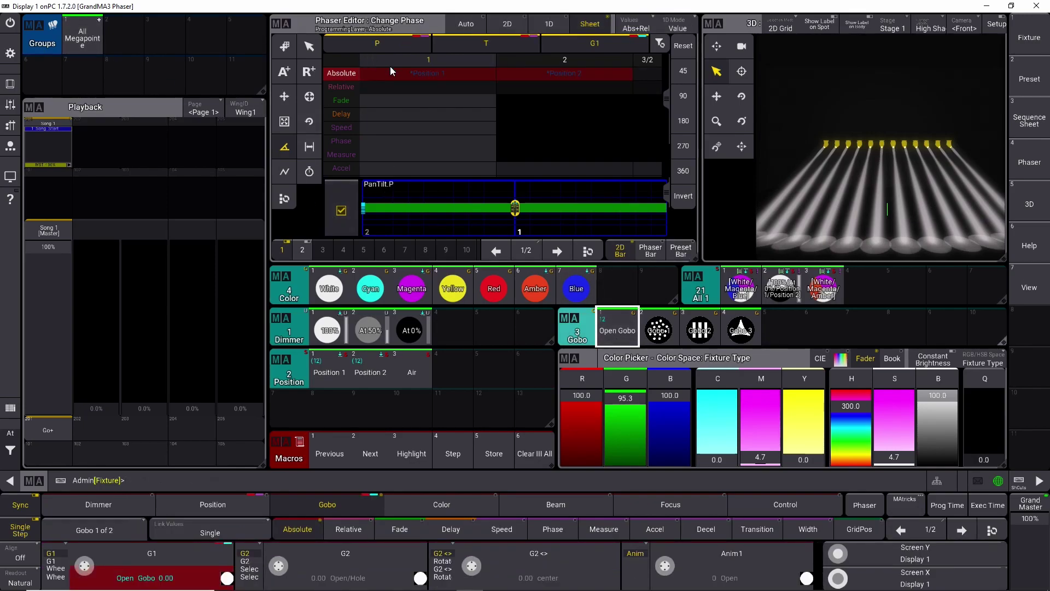
{"action": "left_click", "coordinate": [557, 250]}
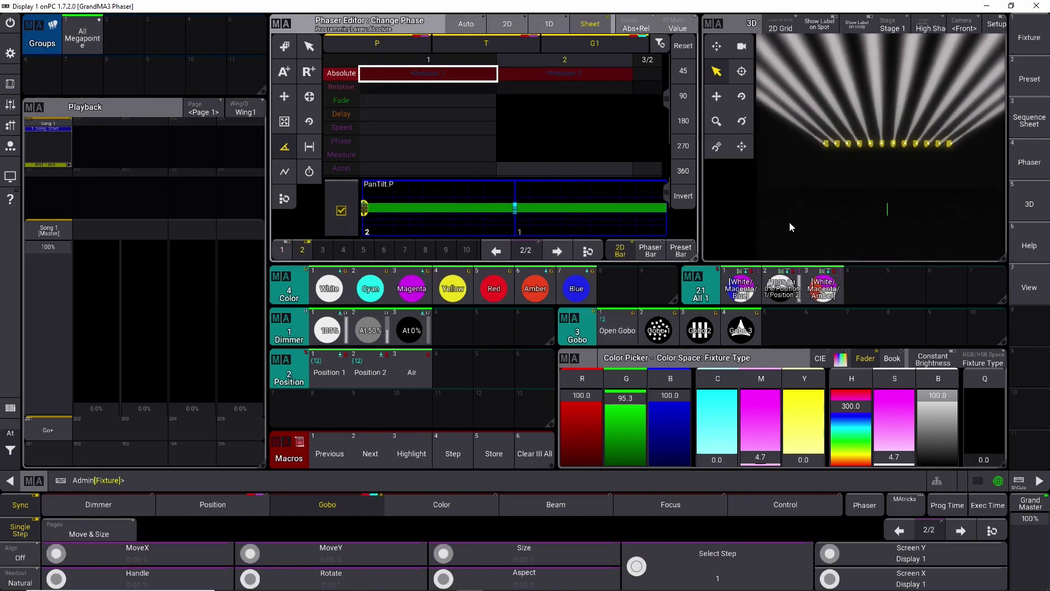
{"action": "left_click", "coordinate": [659, 337]}
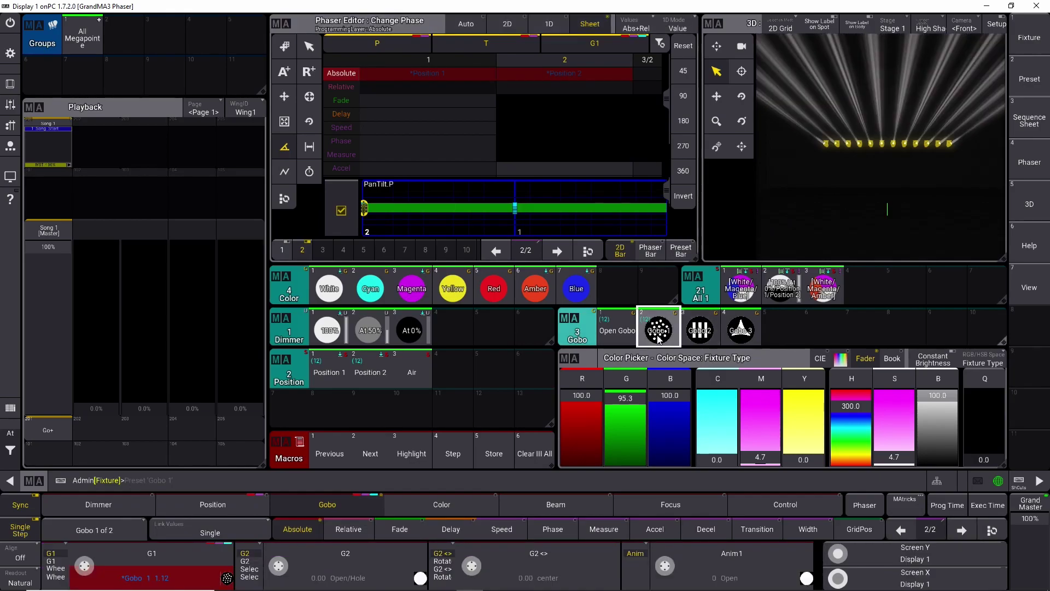
{"action": "left_click", "coordinate": [316, 318]}
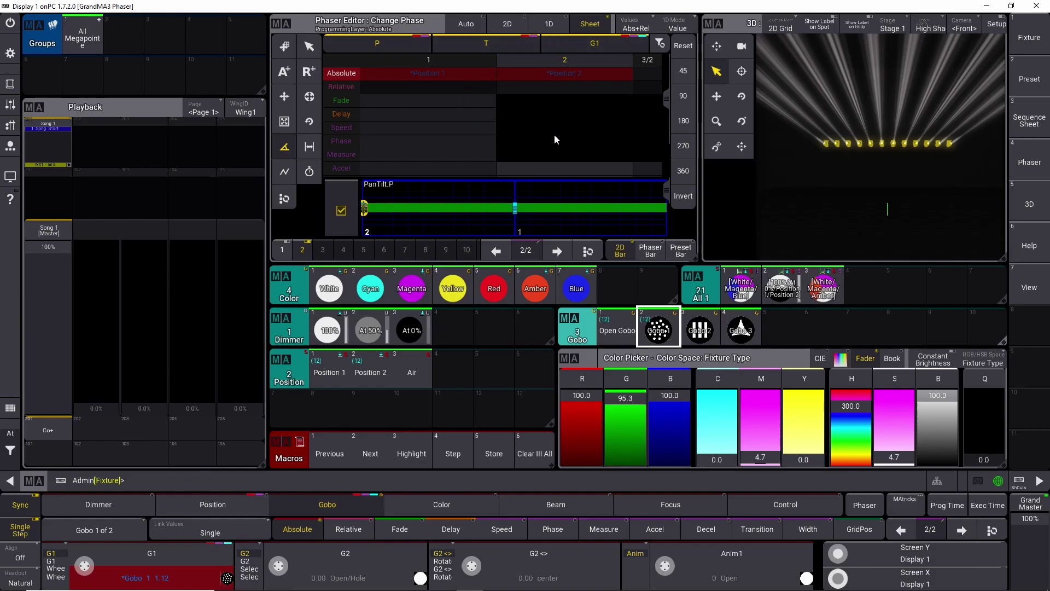
Compare the Phaser Editor's Sheet and Auto views and inspect the pan, tilt and gobo step values
{"action": "left_click", "coordinate": [591, 28]}
{"action": "left_click", "coordinate": [465, 24]}
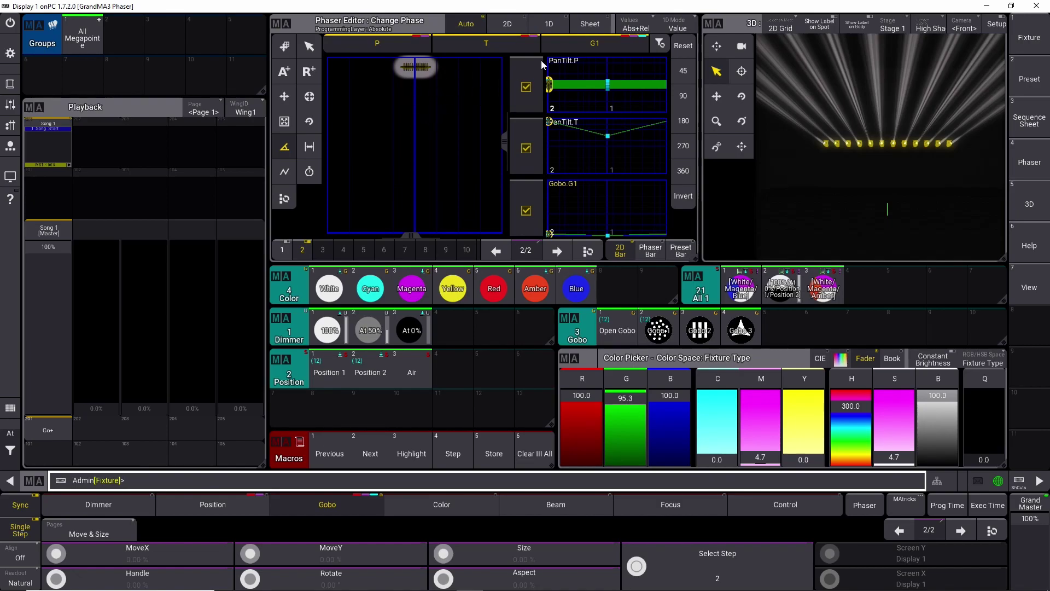
{"action": "left_click", "coordinate": [586, 24]}
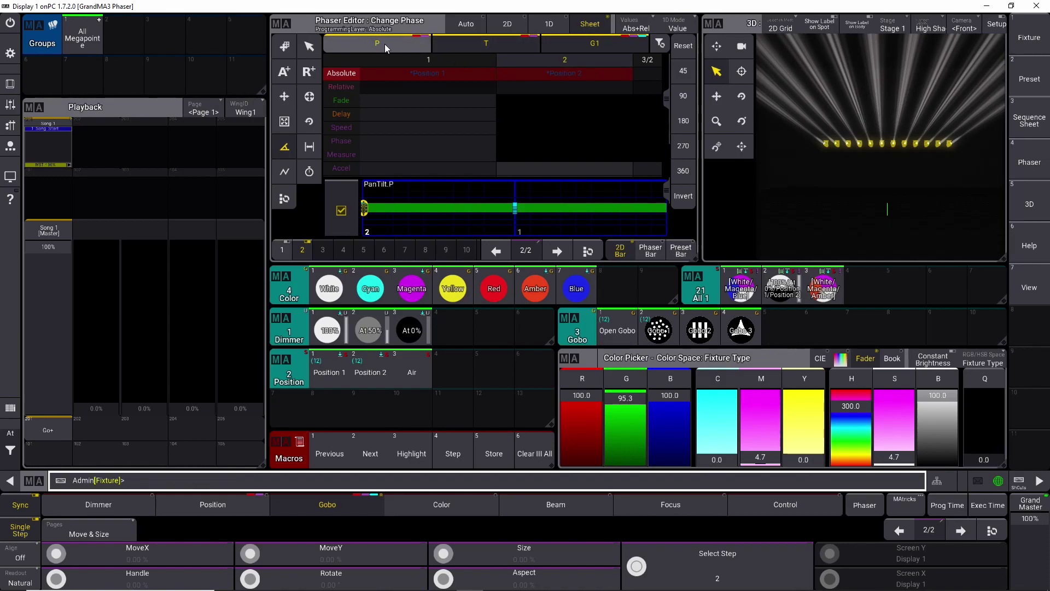
{"action": "left_click", "coordinate": [580, 48]}
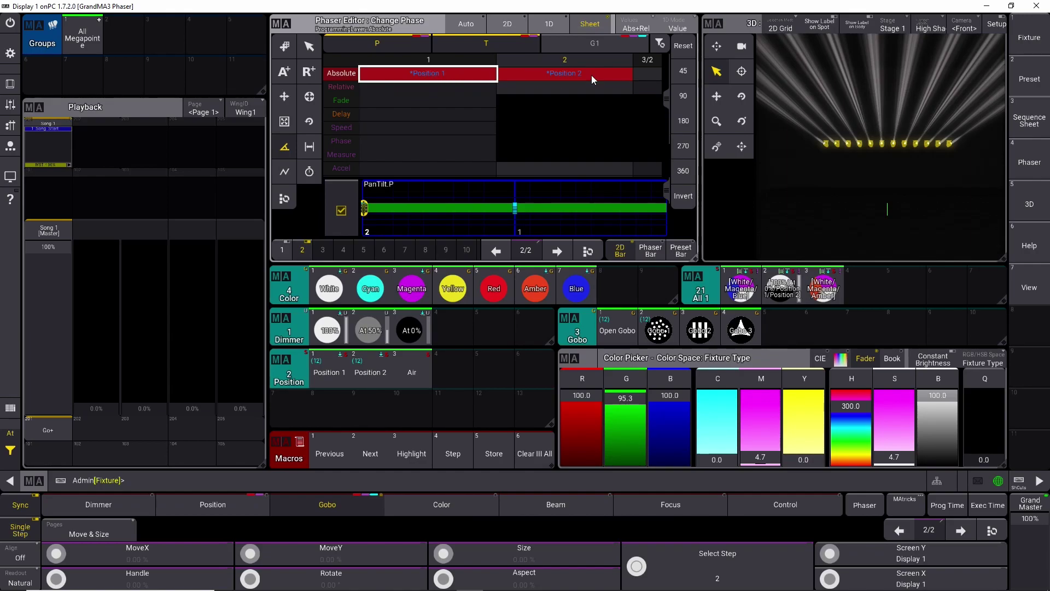
{"action": "left_click", "coordinate": [414, 42]}
{"action": "left_click", "coordinate": [601, 41]}
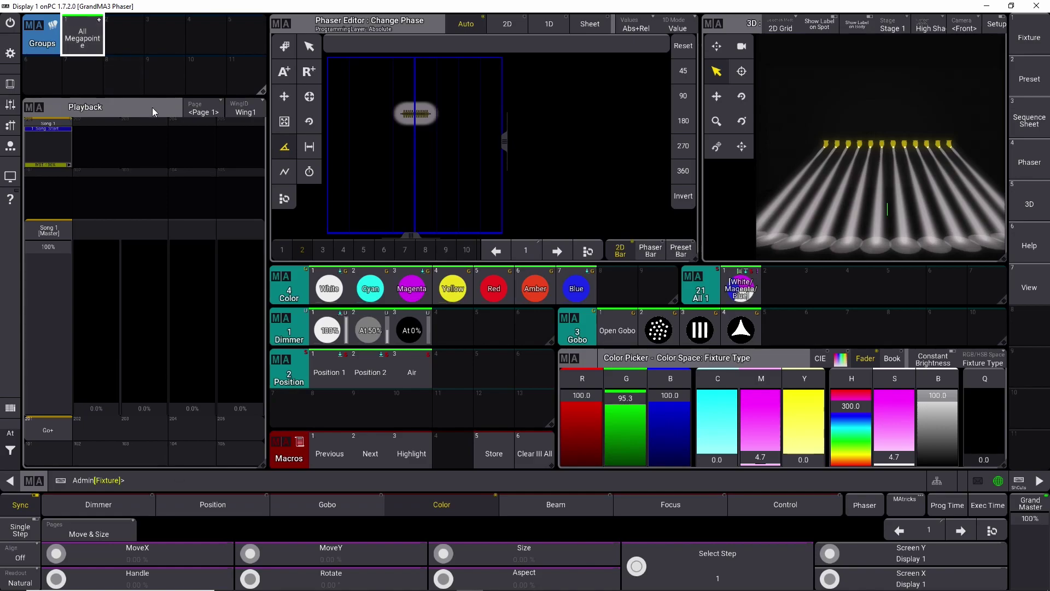
Create steps Position 1 at 0% and Position 2 at 100%, excluding pan and tilt curves
{"action": "left_click", "coordinate": [320, 365]}
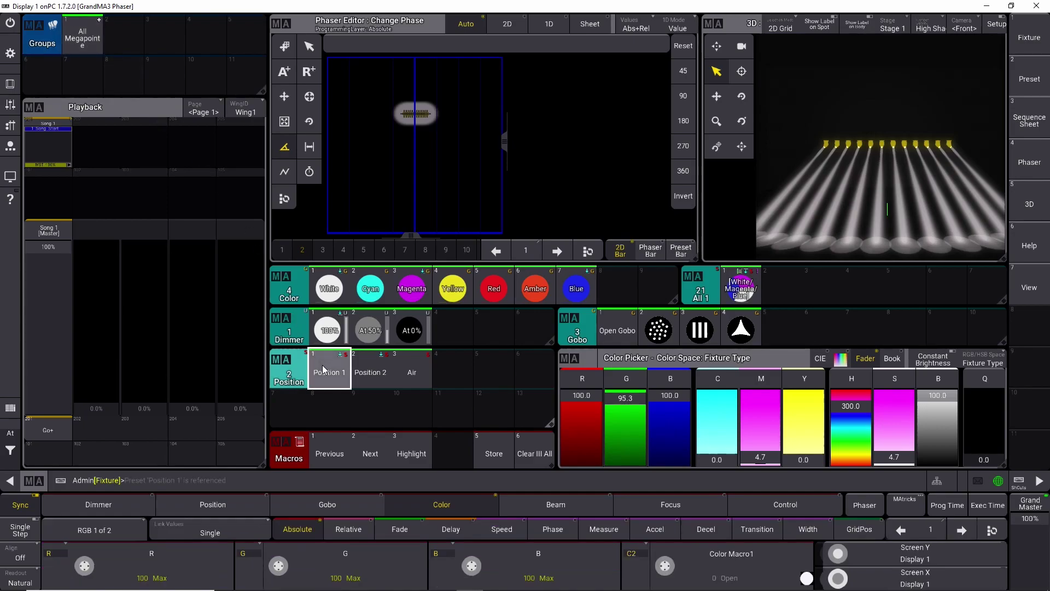
{"action": "left_click", "coordinate": [412, 338]}
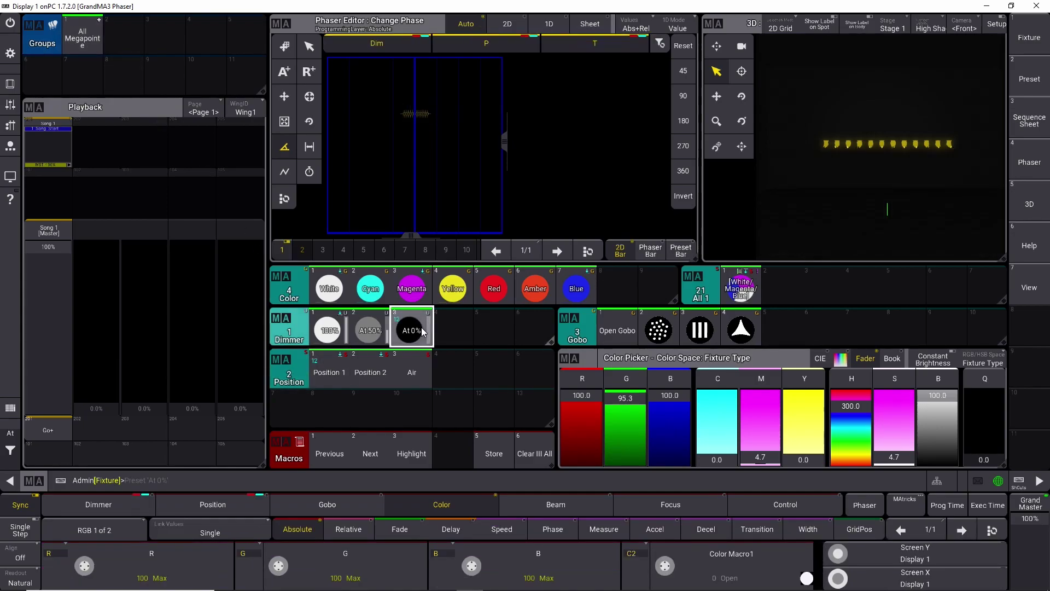
{"action": "left_click", "coordinate": [383, 379]}
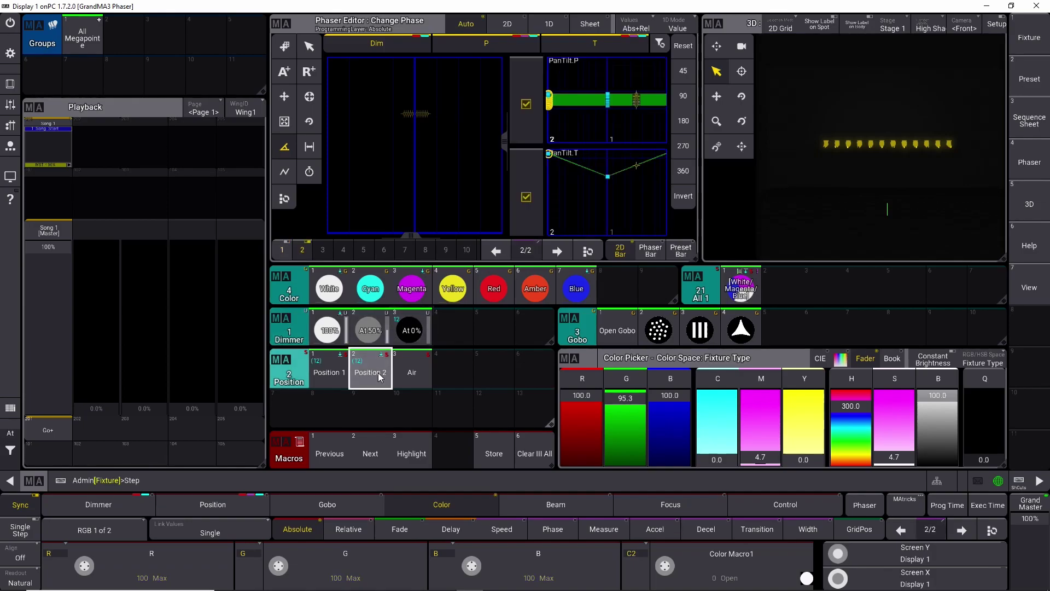
{"action": "left_click", "coordinate": [330, 333]}
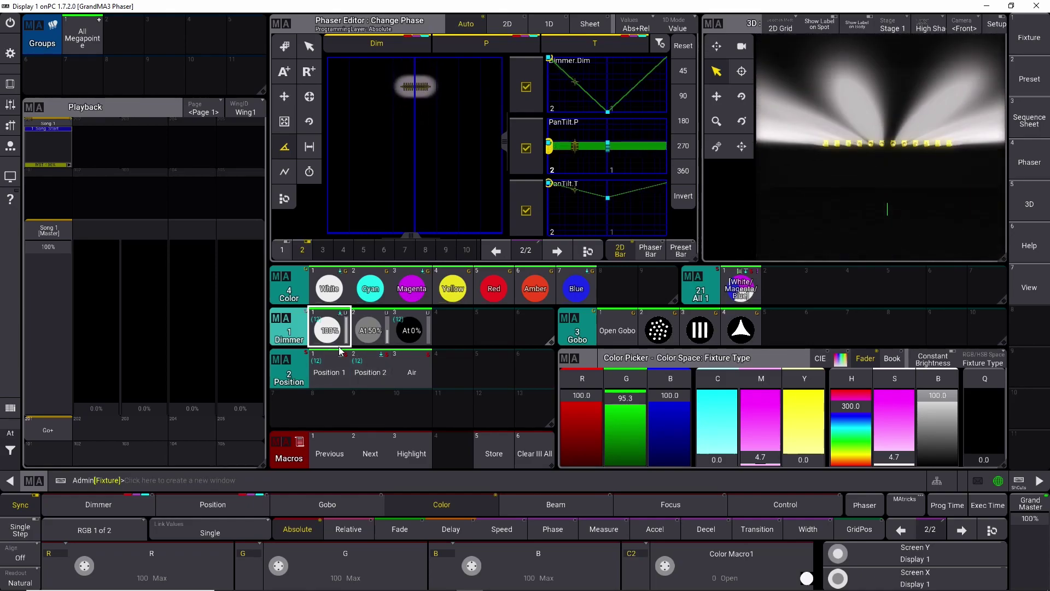
{"action": "left_click", "coordinate": [529, 148]}
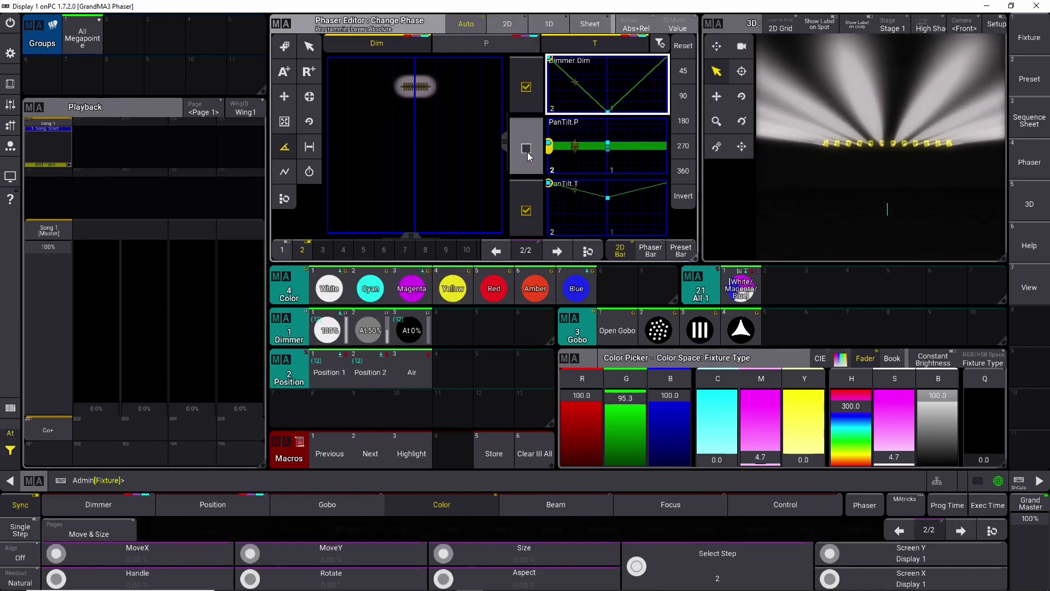
{"action": "left_click", "coordinate": [529, 213]}
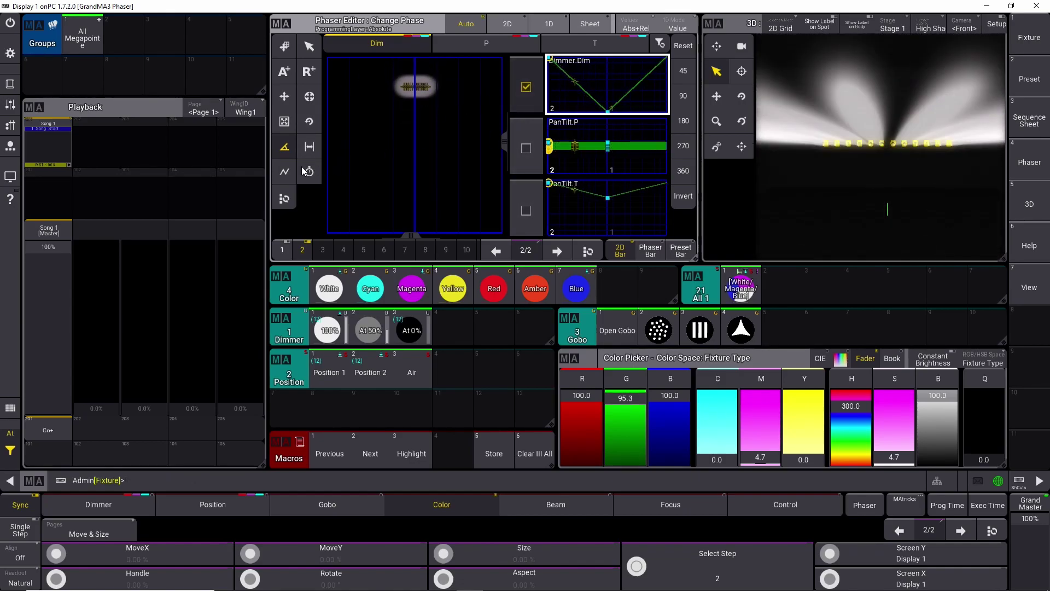
Give the dimmer a square snap waveform and re-include pan and tilt in the editing
{"action": "left_click", "coordinate": [285, 172]}
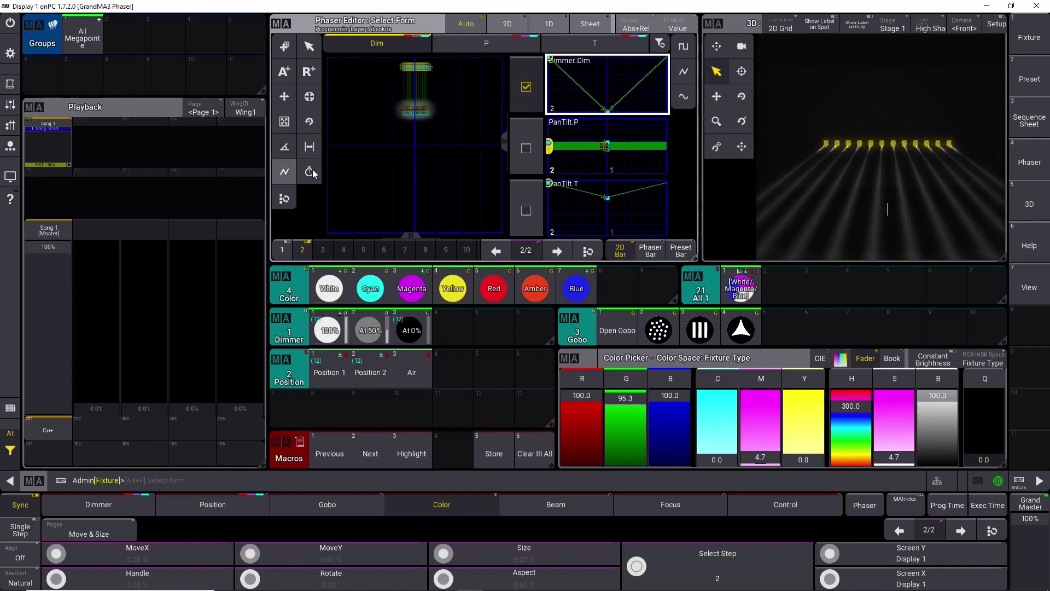
{"action": "left_click", "coordinate": [683, 48]}
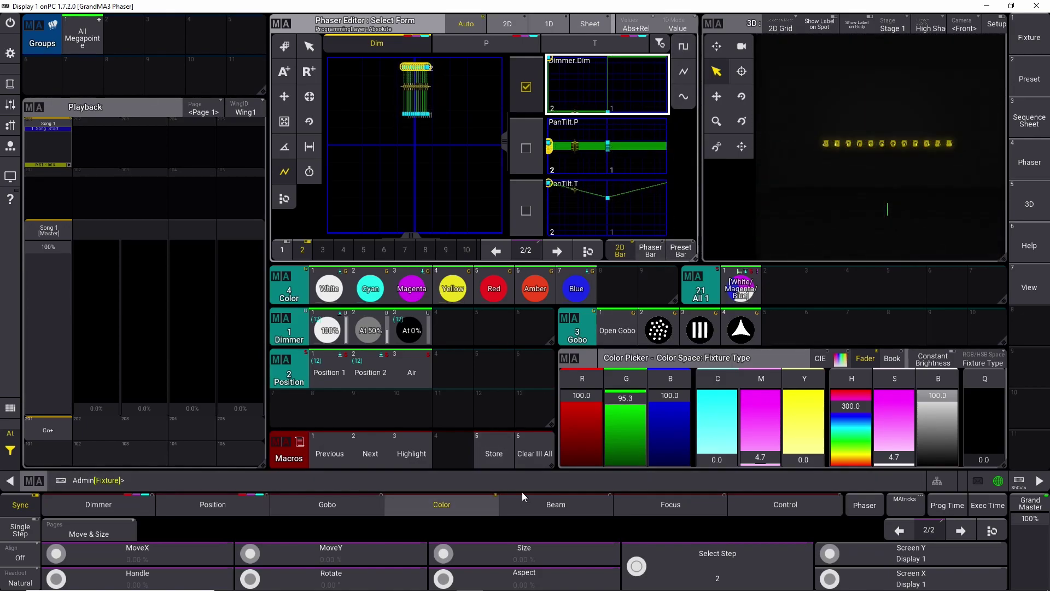
{"action": "left_click", "coordinate": [527, 148]}
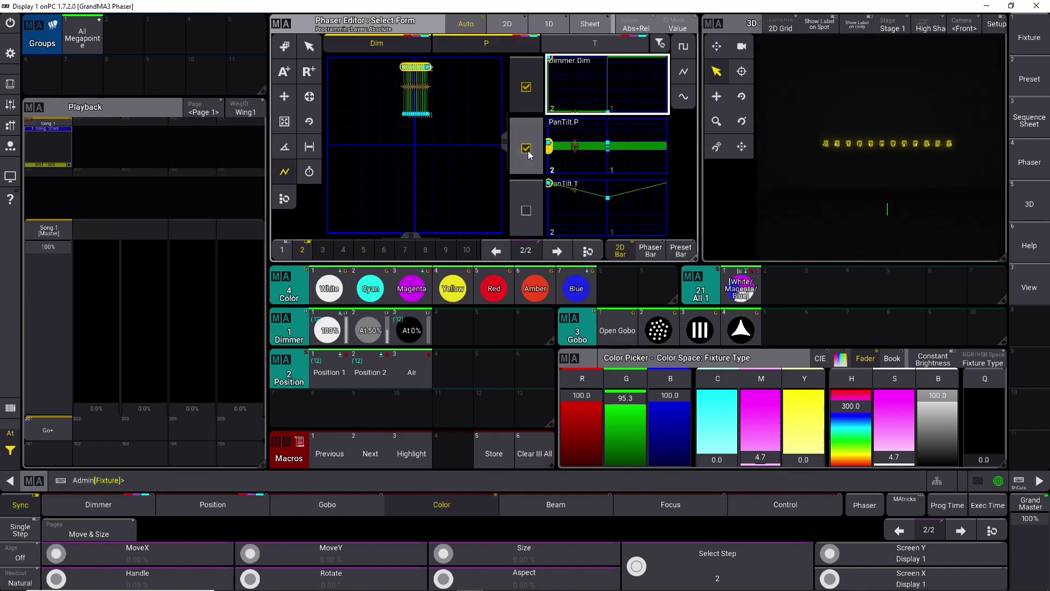
{"action": "left_click", "coordinate": [525, 208]}
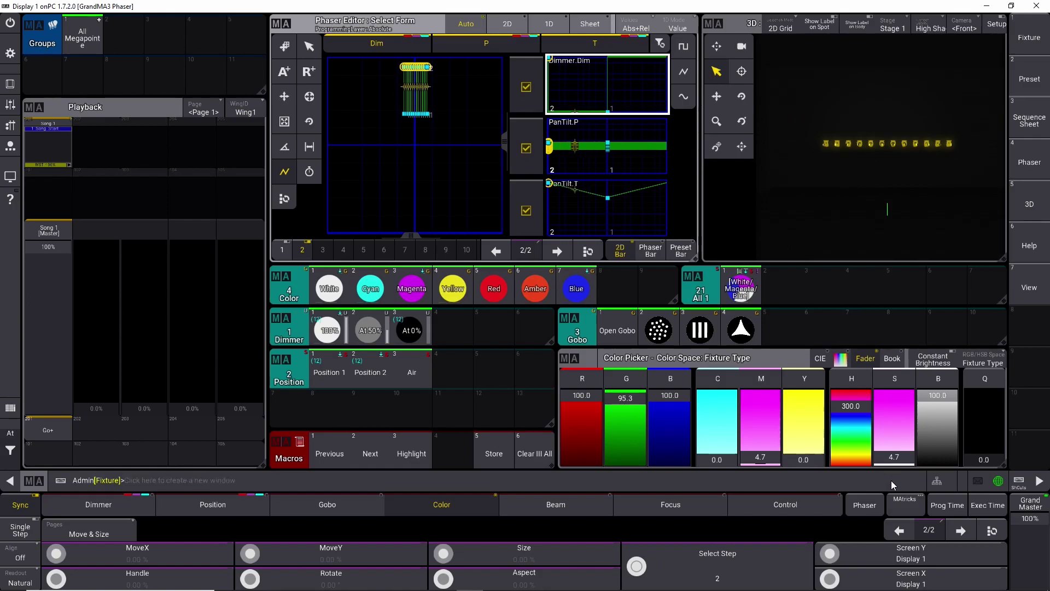
Shuffle the fixtures, spread the phase evenly over 360° and store it as a new preset
{"action": "left_click", "coordinate": [911, 507]}
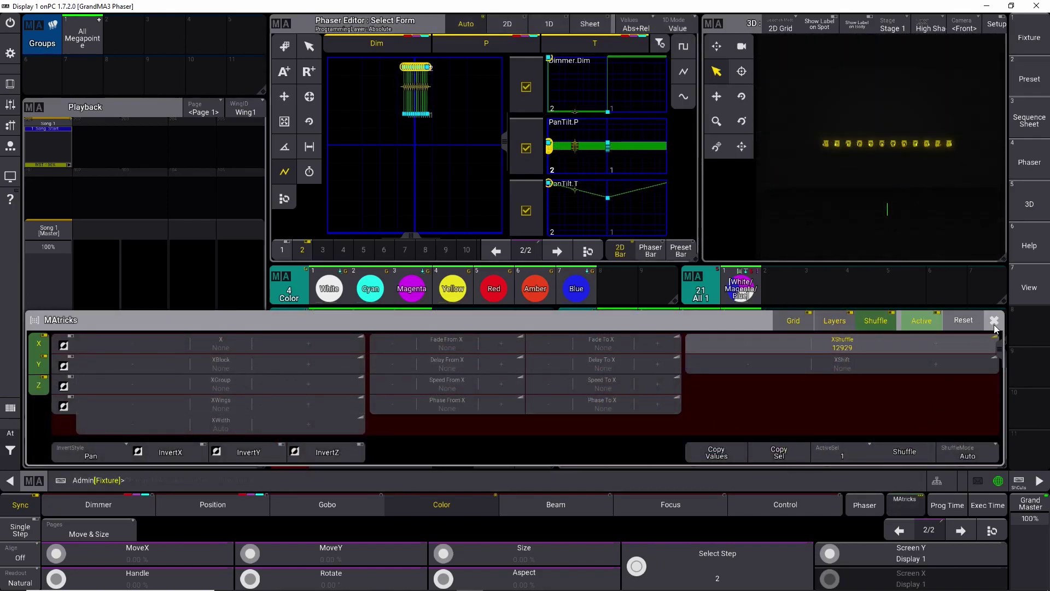
{"action": "left_click", "coordinate": [890, 294]}
{"action": "left_click", "coordinate": [285, 147]}
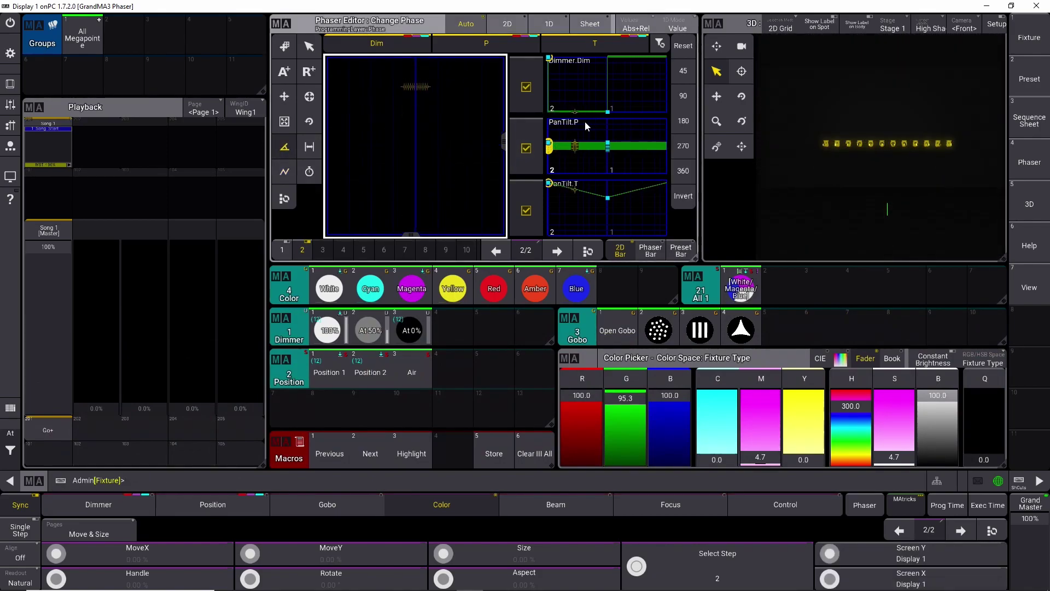
{"action": "left_click", "coordinate": [688, 171]}
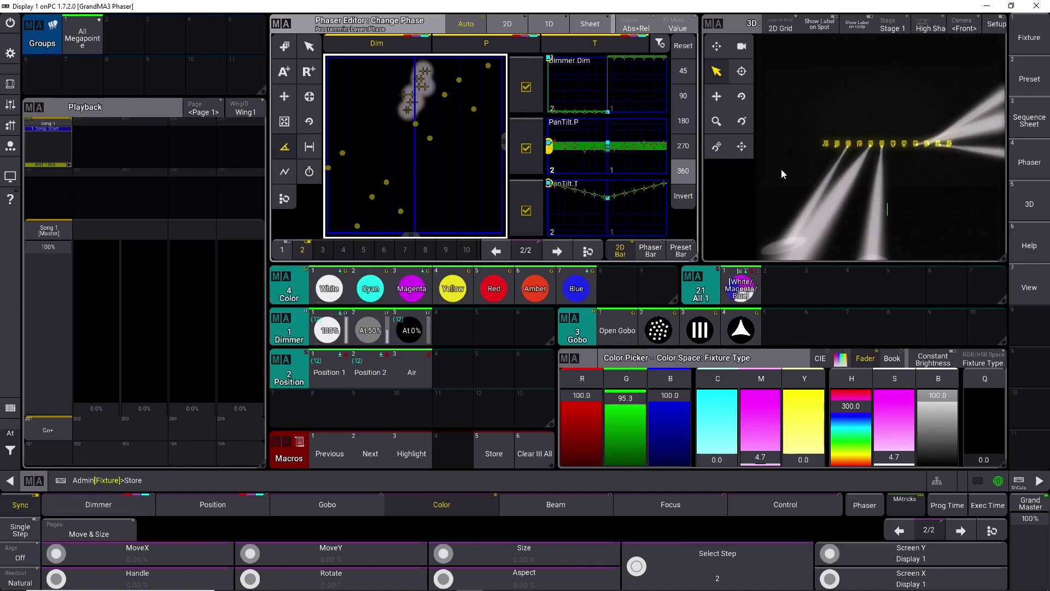
{"action": "key", "text": "s"}
{"action": "left_click", "coordinate": [783, 287]}
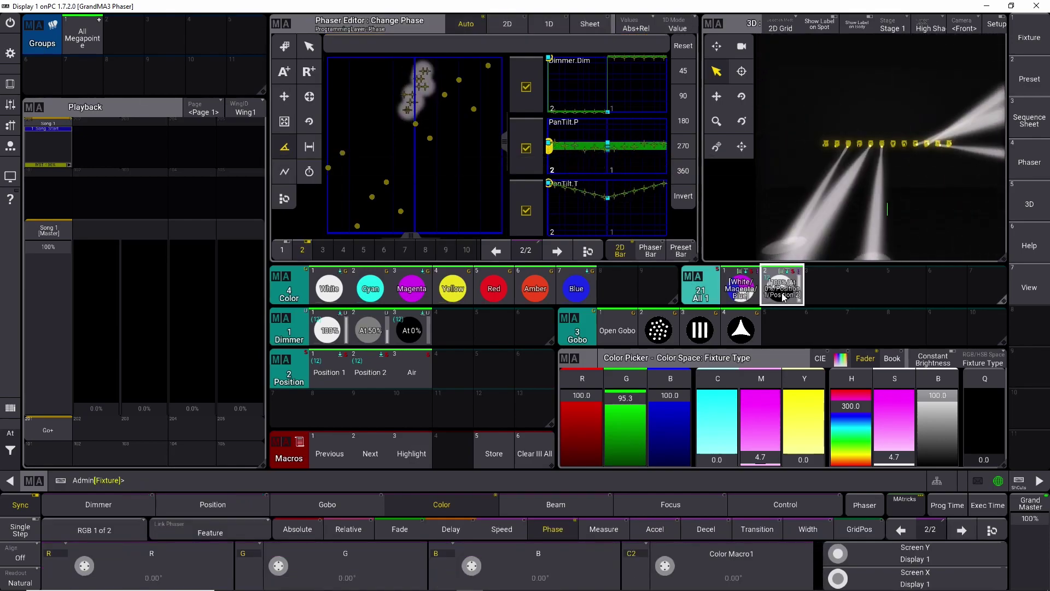
Clear the programmer and recall the White/Magenta/Blue chase preset, then the stored flyout preset
{"action": "left_click", "coordinate": [533, 454]}
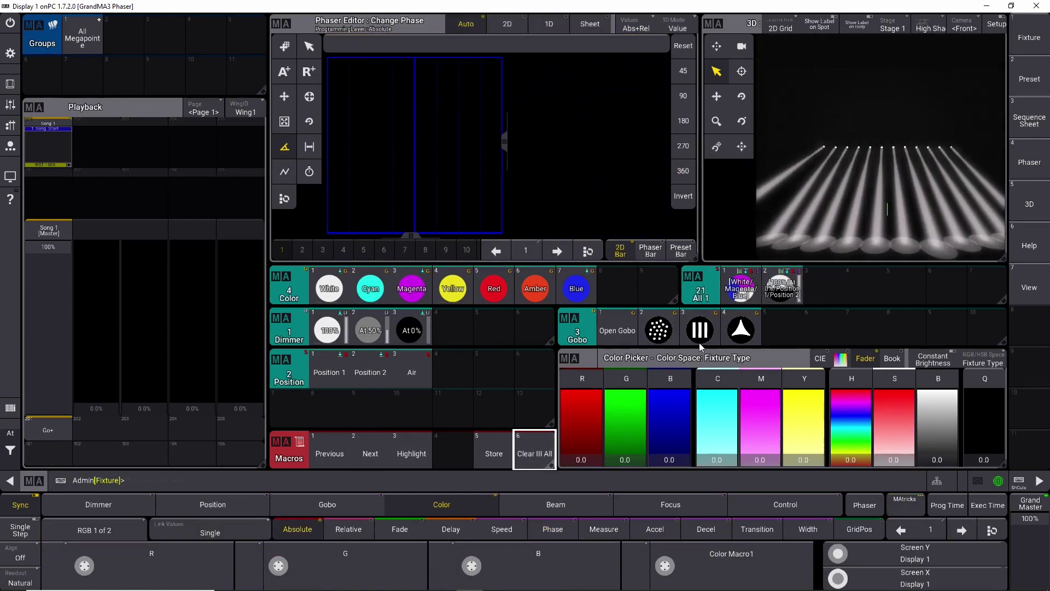
{"action": "left_click", "coordinate": [737, 295]}
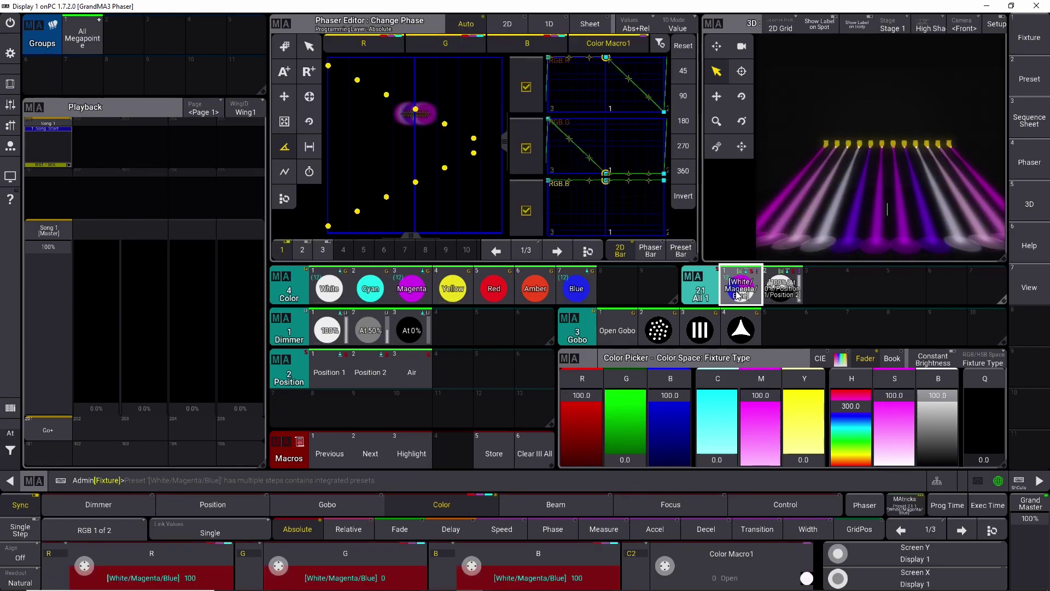
{"action": "left_click", "coordinate": [547, 456]}
{"action": "left_click", "coordinate": [781, 290]}
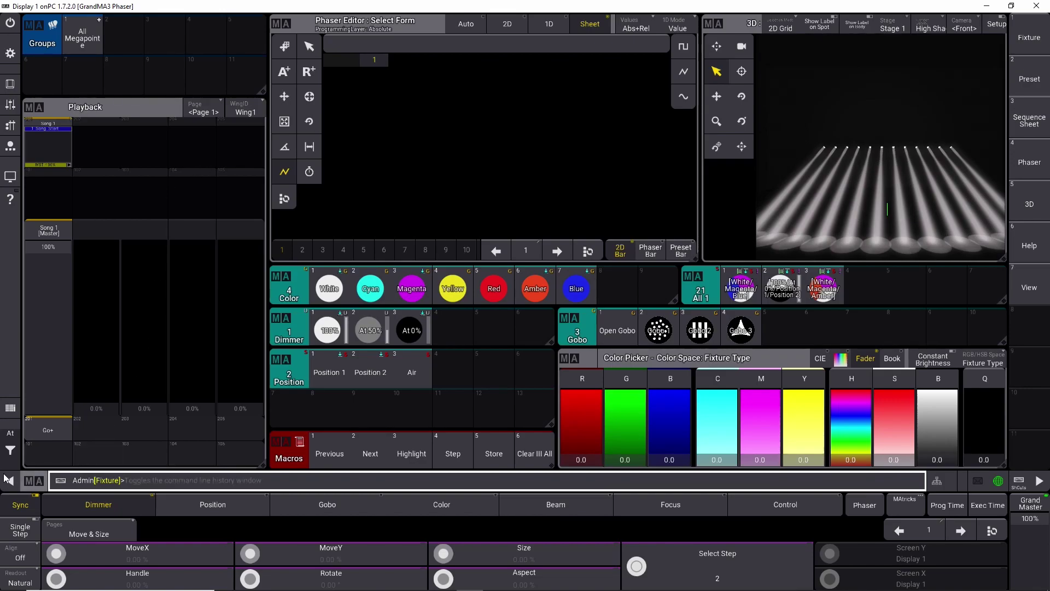
Select All Megapointe and make a square dimmer snap from At 0% to 100%
{"action": "left_click", "coordinate": [10, 433]}
{"action": "left_click", "coordinate": [82, 39]}
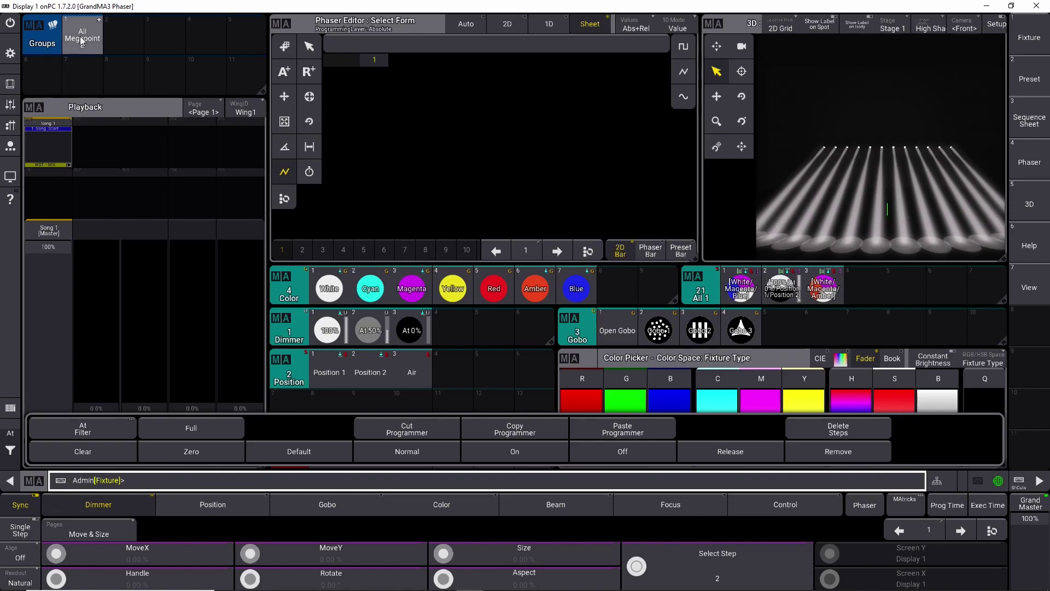
{"action": "left_click", "coordinate": [407, 330]}
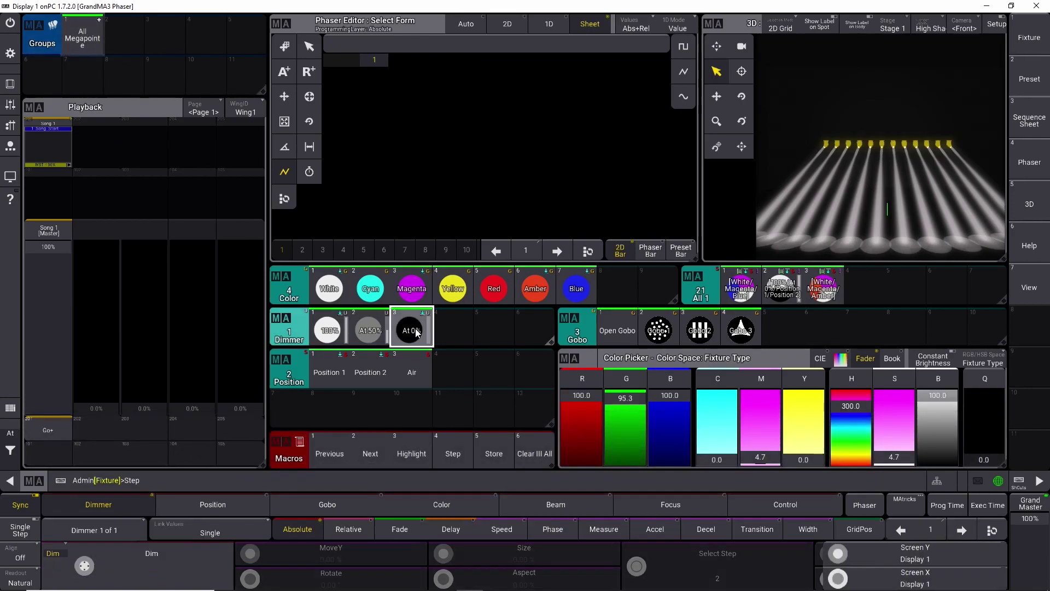
{"action": "left_click", "coordinate": [327, 331]}
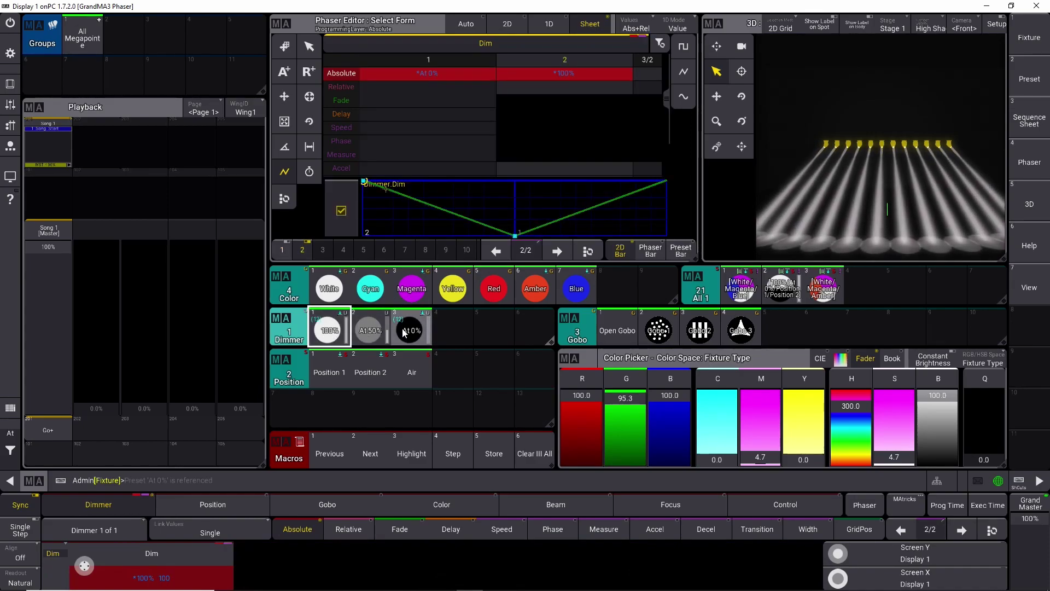
{"action": "left_click", "coordinate": [686, 48]}
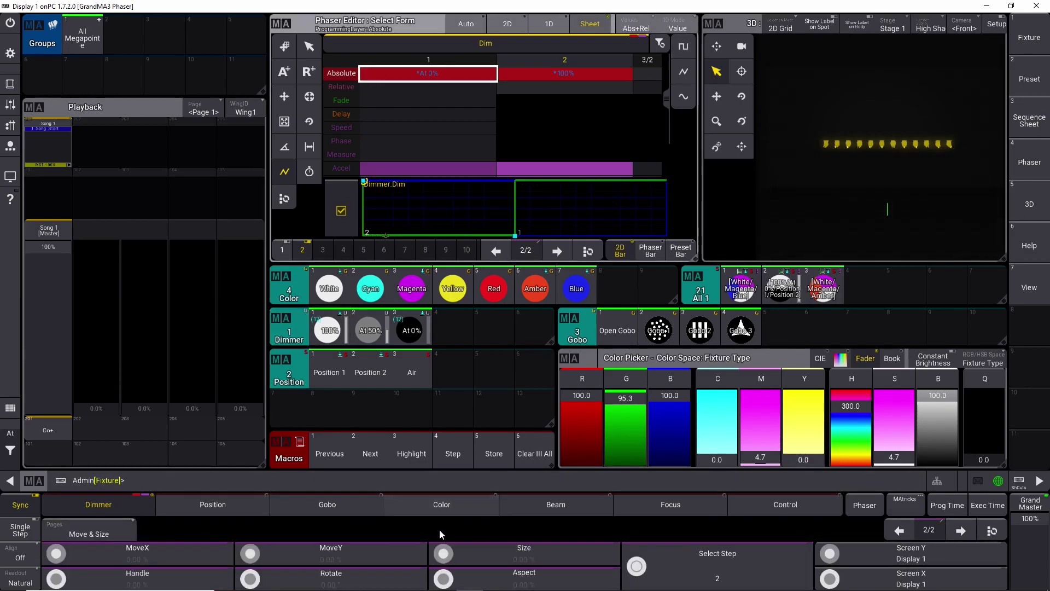
Set the dimmer effect's speed to 100 BPM
{"action": "left_click", "coordinate": [101, 504]}
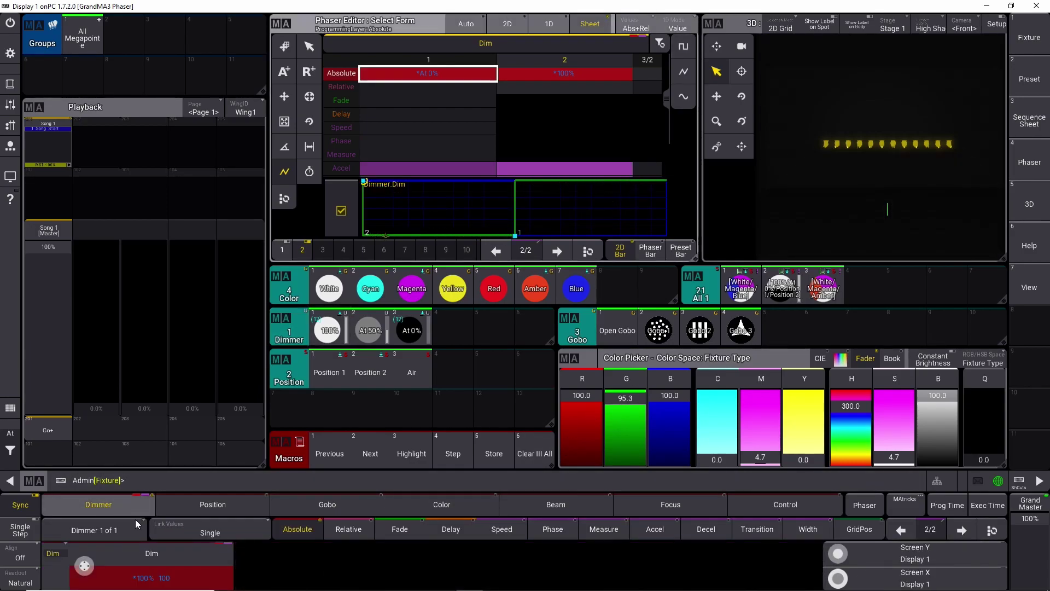
{"action": "left_click", "coordinate": [501, 530]}
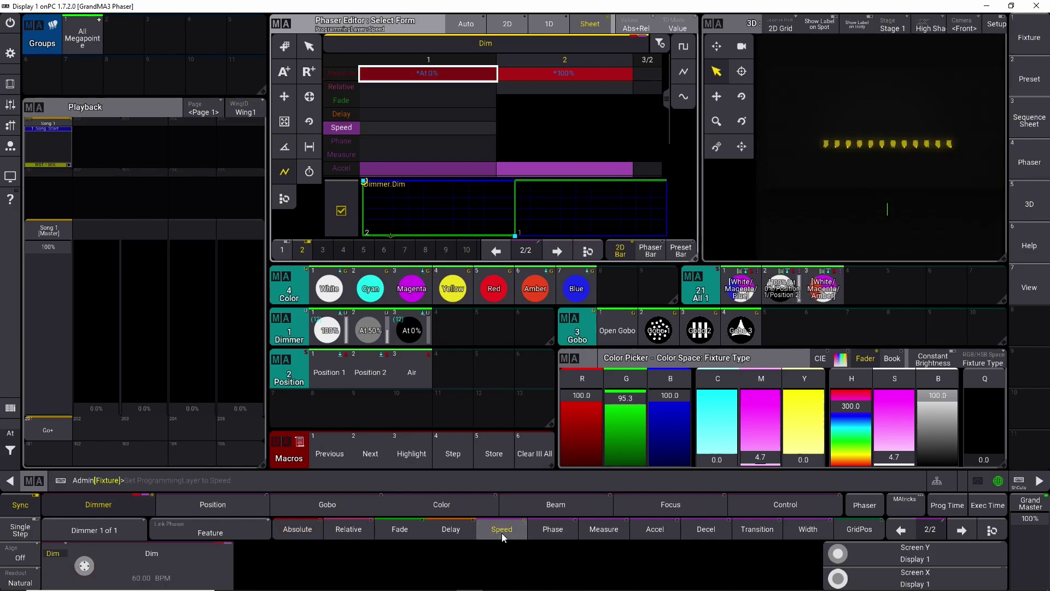
{"action": "left_click", "coordinate": [182, 581]}
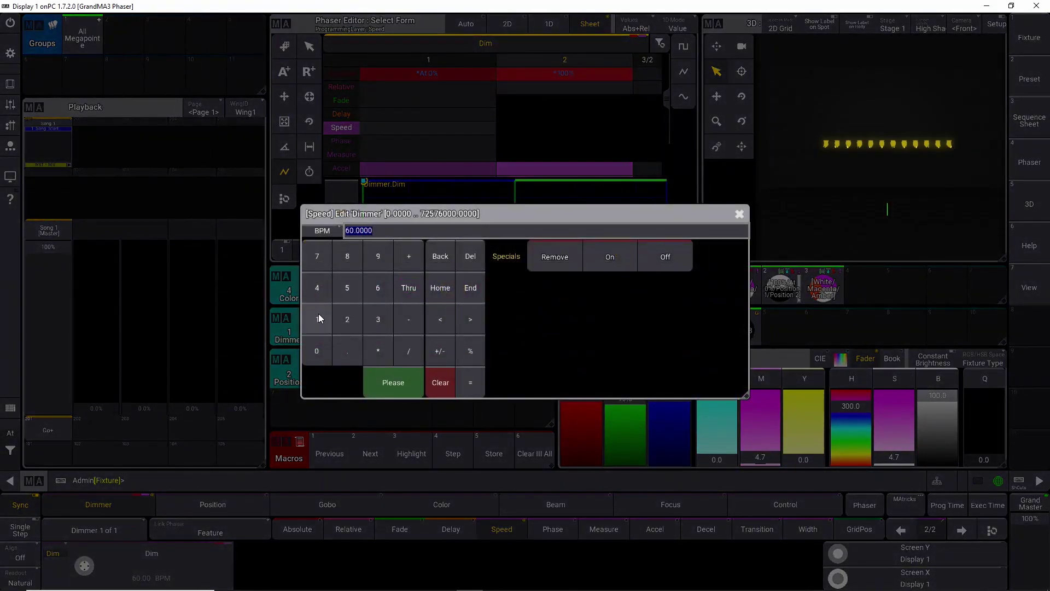
{"action": "left_click", "coordinate": [317, 318]}
{"action": "double_click", "coordinate": [312, 357]}
{"action": "left_click", "coordinate": [398, 386]}
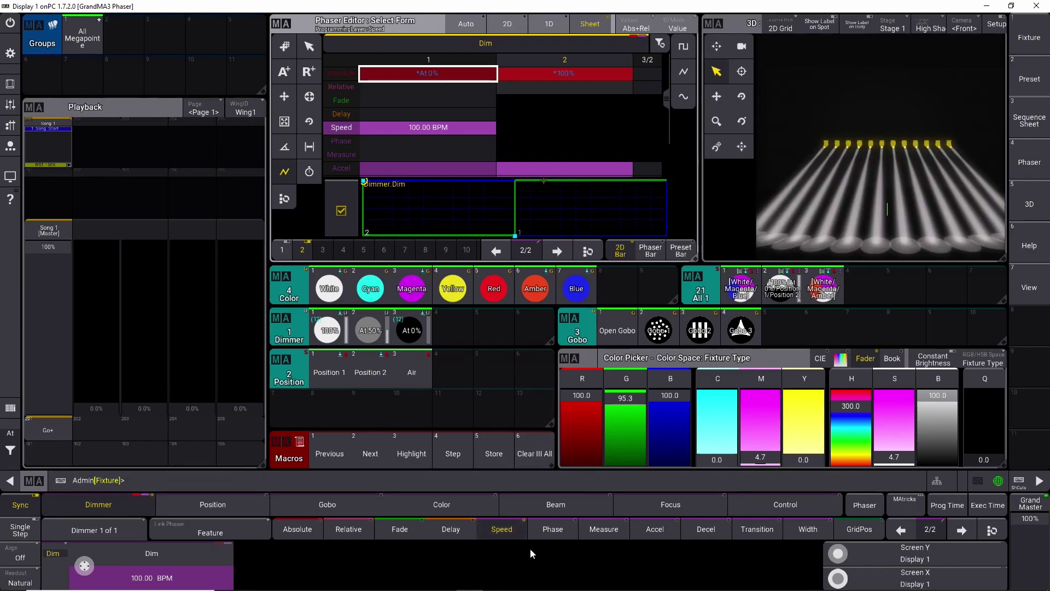
Set the dimmer effect's measure to 1.00
{"action": "left_click", "coordinate": [605, 526]}
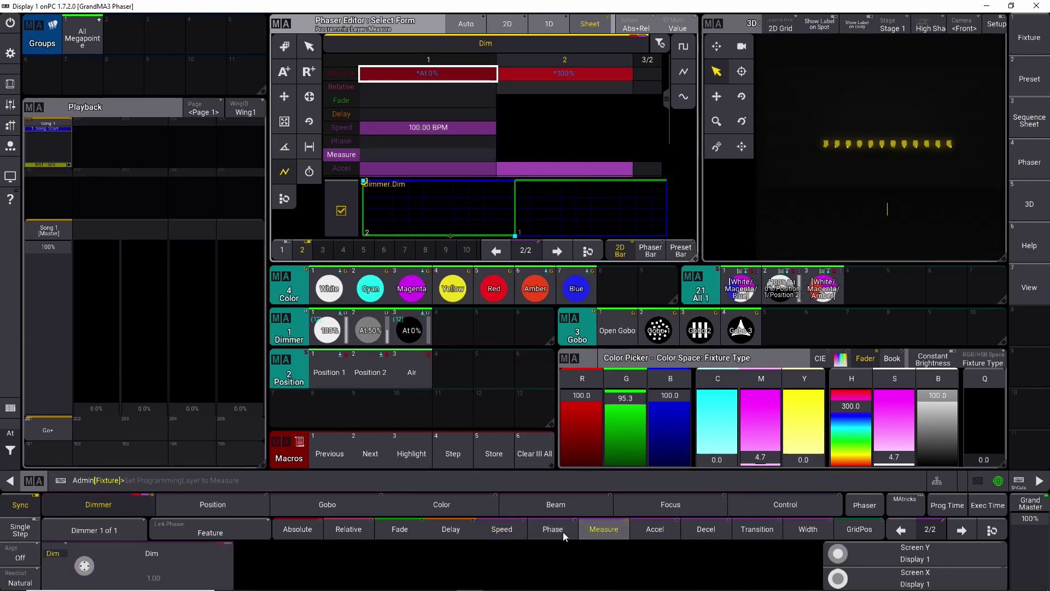
{"action": "left_click", "coordinate": [193, 578]}
{"action": "left_click", "coordinate": [312, 321]}
{"action": "left_click", "coordinate": [384, 389]}
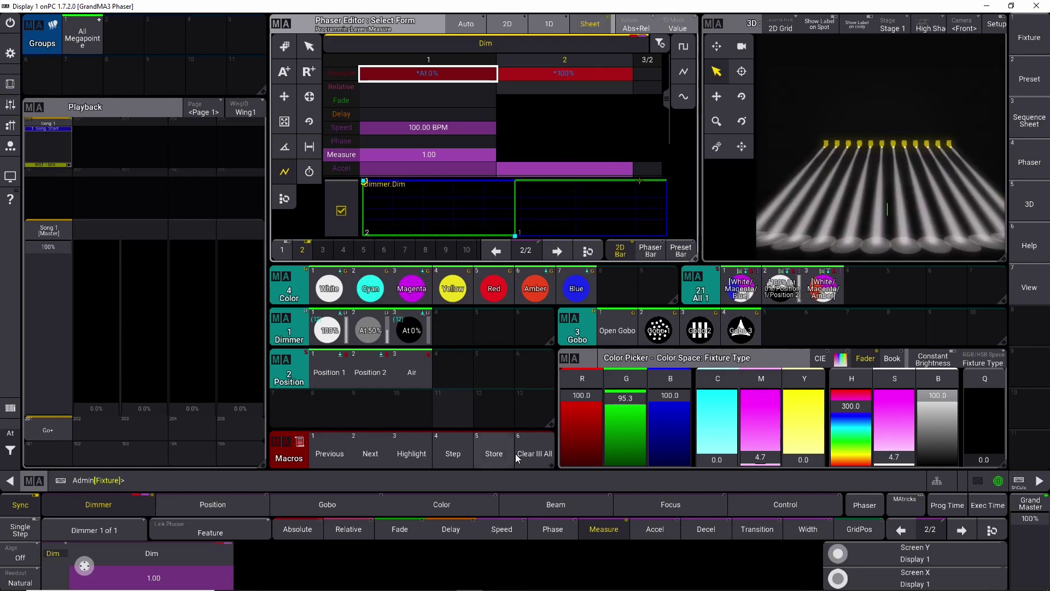
Compare with the speed layer, then change the measure to 2.00
{"action": "left_click", "coordinate": [502, 529]}
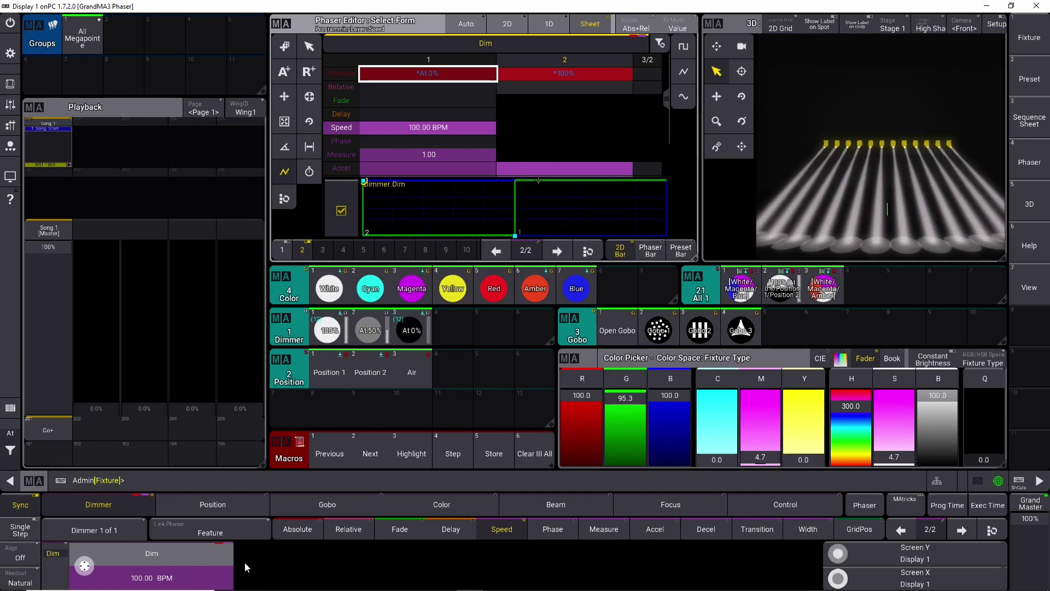
{"action": "left_click", "coordinate": [604, 530]}
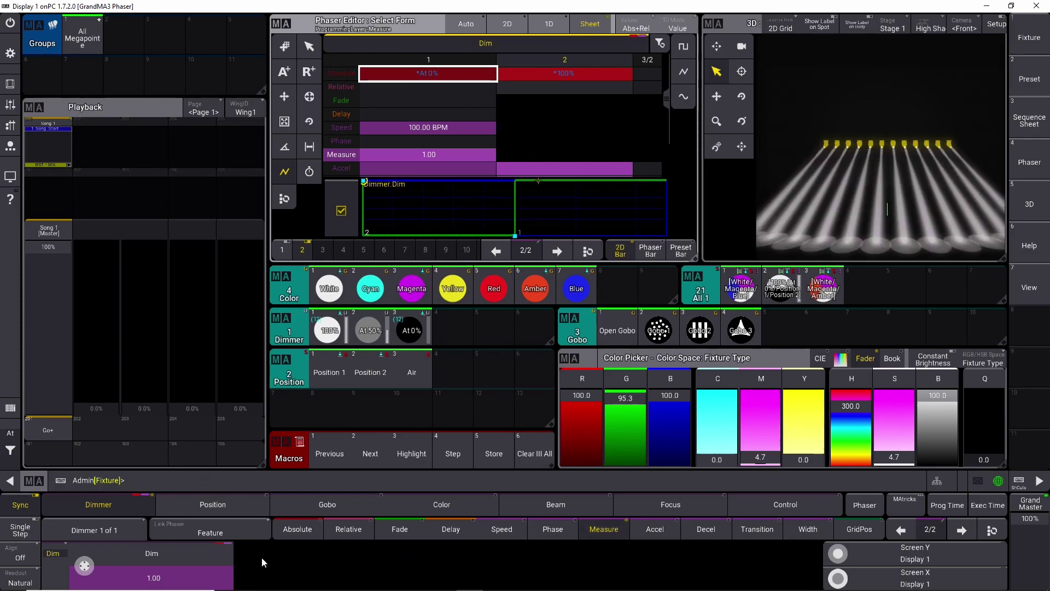
{"action": "left_click", "coordinate": [217, 577]}
{"action": "left_click", "coordinate": [346, 319]}
{"action": "left_click", "coordinate": [393, 382]}
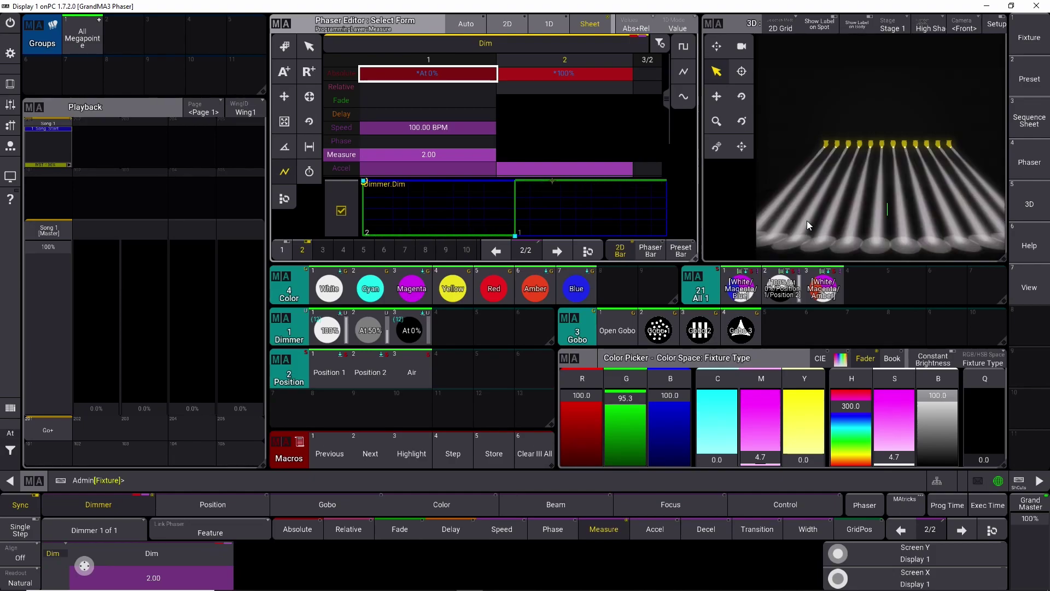
Recheck the 100 BPM speed and change the measure to 4.00
{"action": "left_click", "coordinate": [513, 528]}
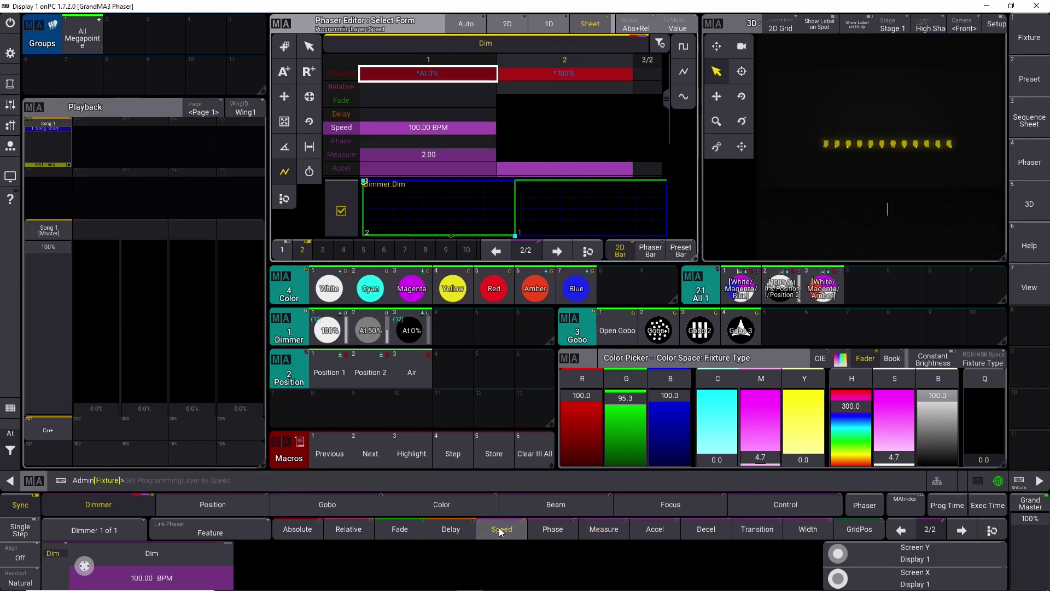
{"action": "left_click", "coordinate": [613, 528]}
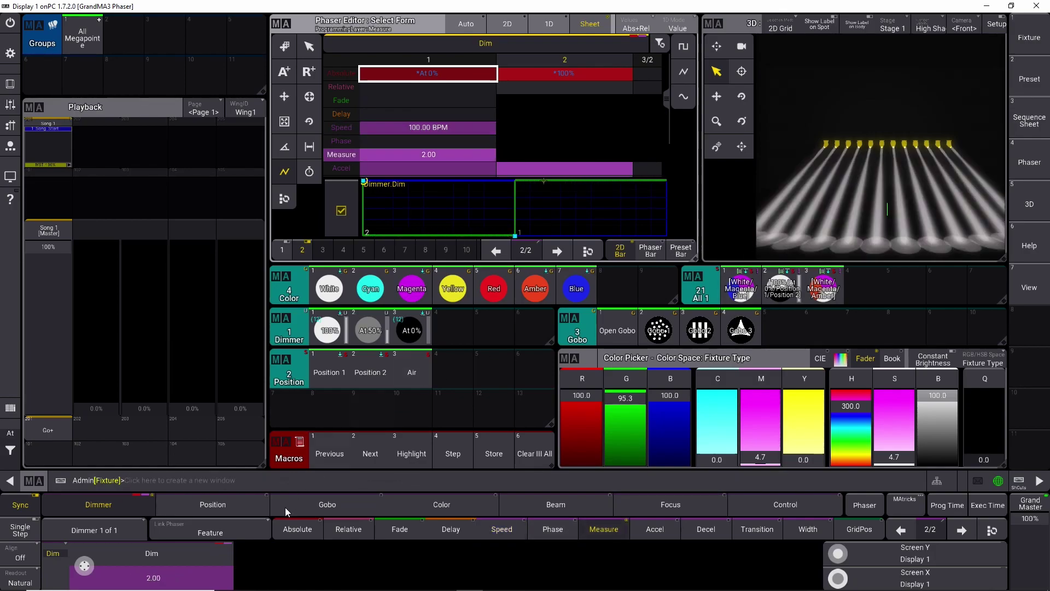
{"action": "left_click", "coordinate": [201, 575]}
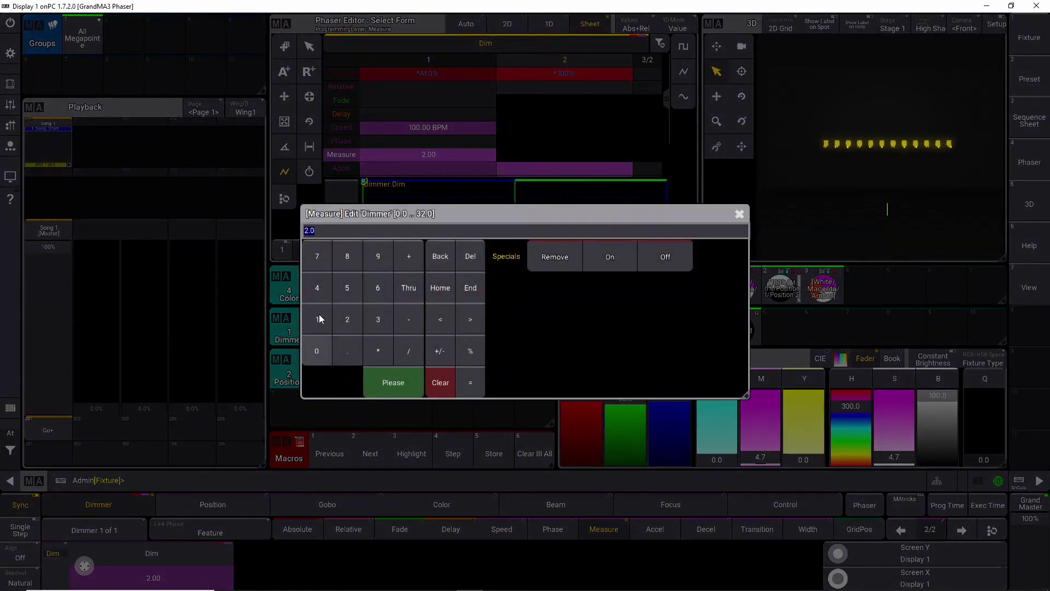
{"action": "left_click", "coordinate": [318, 286]}
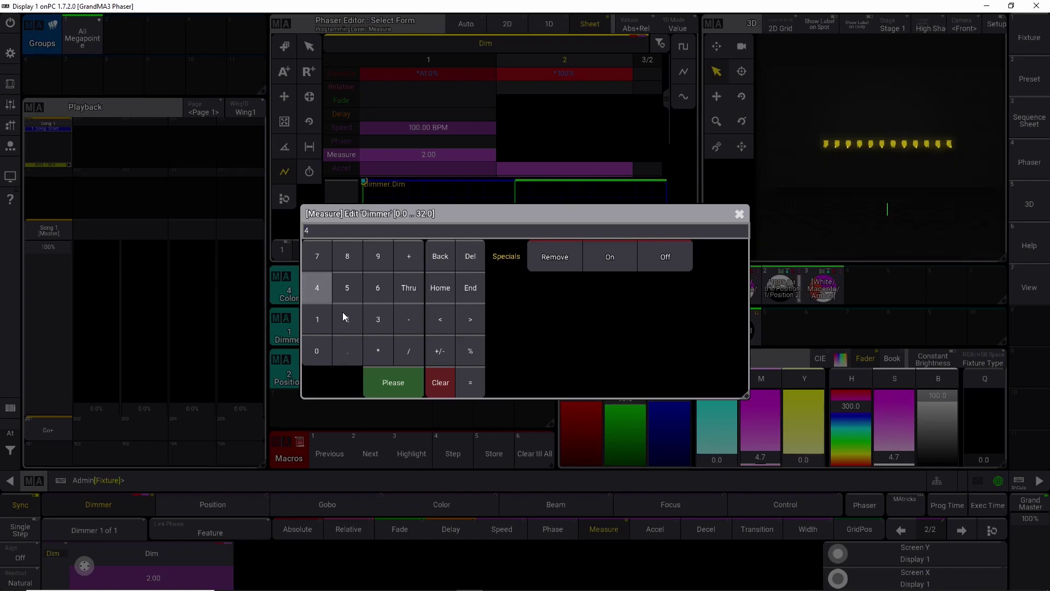
{"action": "left_click", "coordinate": [393, 382]}
{"action": "left_click", "coordinate": [457, 528]}
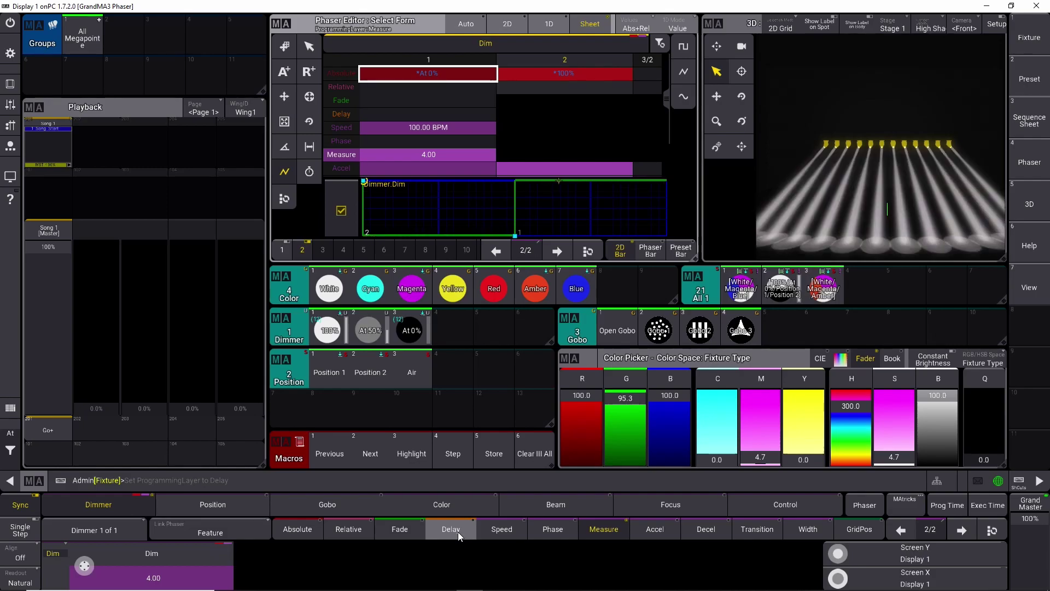
Run Macro 4 'Step' to reload the colour chase with its third step set to White
{"action": "left_click", "coordinate": [441, 451]}
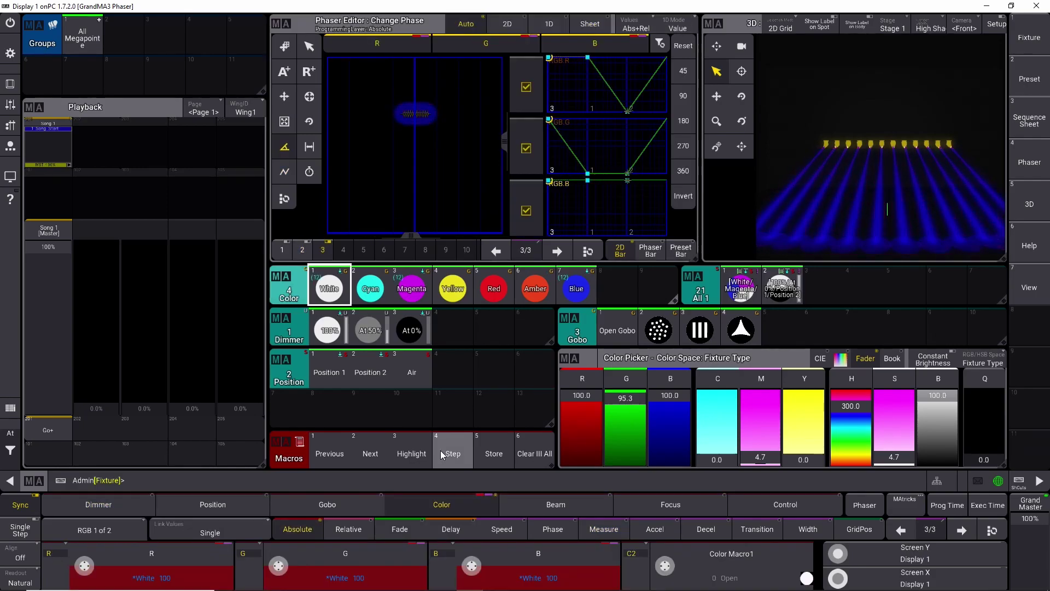